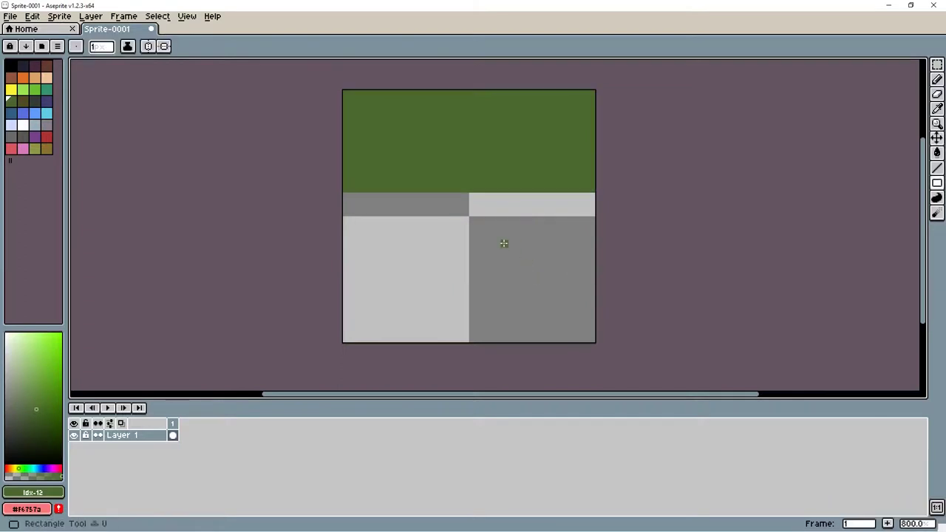
Draw a brown ground strip about 4 px high across the canvas bottom and a tan tree trunk about 9 by 17 px on it.
{"action": "left_click", "coordinate": [35, 77]}
{"action": "mouse_move", "coordinate": [345, 341]}
{"action": "left_mouse_down"}
{"action": "mouse_move", "coordinate": [377, 328]}
{"action": "mouse_move", "coordinate": [587, 317]}
{"action": "mouse_move", "coordinate": [510, 177]}
{"action": "left_mouse_up"}
{"action": "key", "text": "b"}
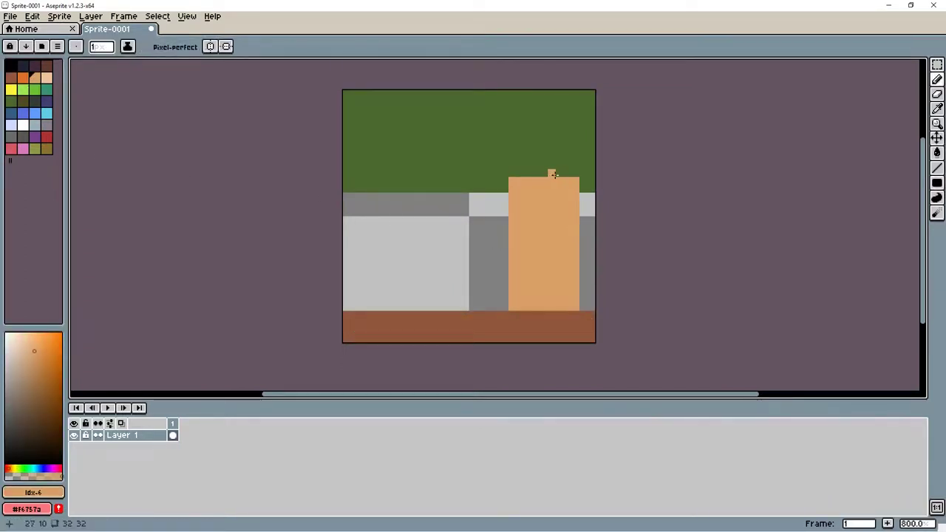
Add a face to the tan trunk with two dark eyes, a dark mouth and a long brown #8f563b nose extending past its left edge.
{"action": "left_click", "coordinate": [23, 65]}
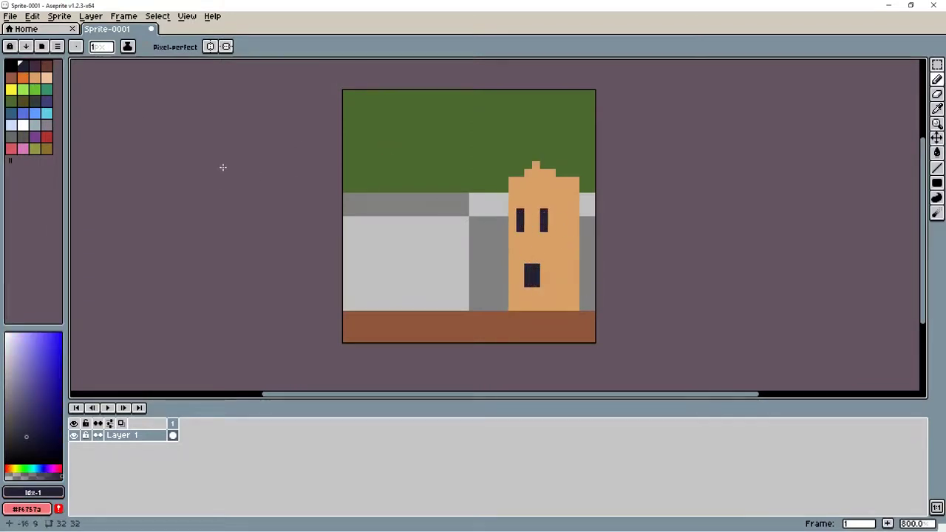
{"action": "left_click", "coordinate": [462, 315], "text": "alt"}
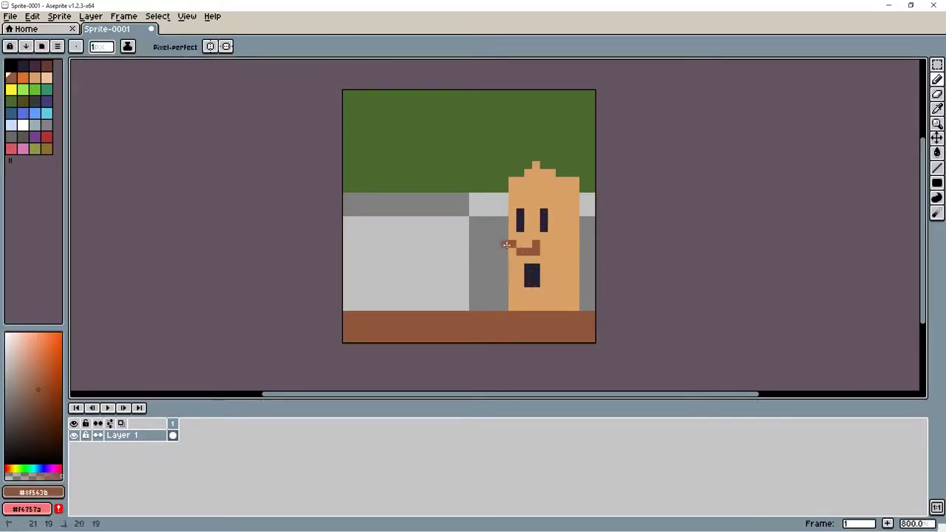
{"action": "left_click_drag", "start_coordinate": [507, 245], "coordinate": [495, 244]}
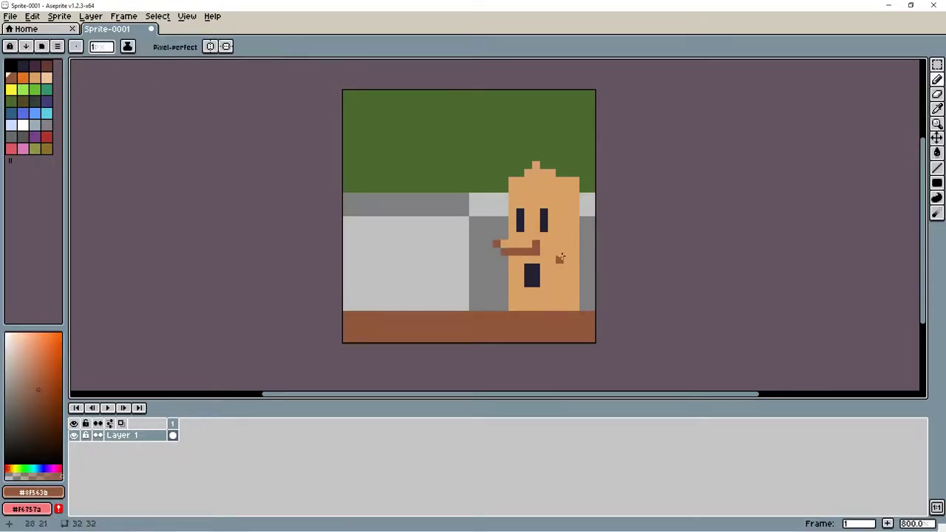
Draw a dark #323c39 band under the green canopy and 2 px wide background tree trunks down to the ground with the Line tool.
{"action": "key", "text": "i"}
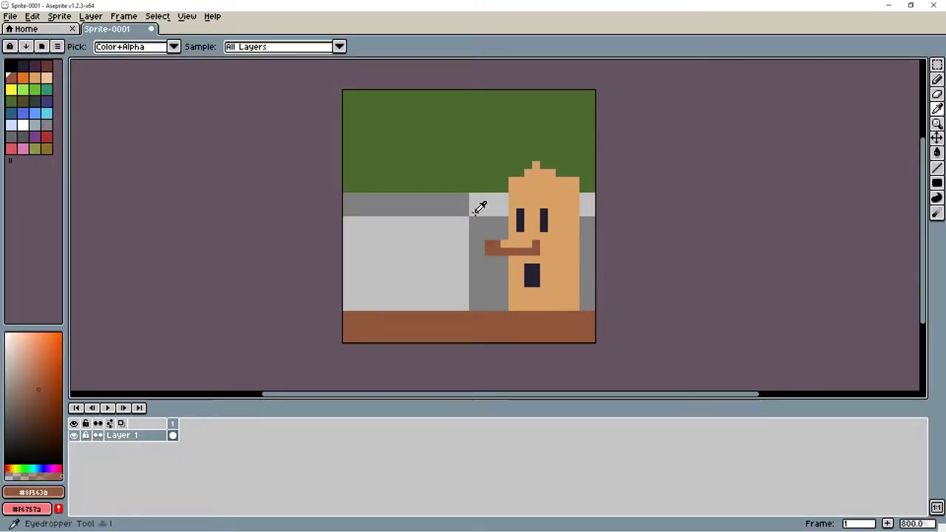
{"action": "left_click", "coordinate": [362, 187]}
{"action": "key", "text": "l"}
{"action": "left_click_drag", "start_coordinate": [344, 205], "coordinate": [594, 206]}
{"action": "left_click_drag", "start_coordinate": [367, 216], "coordinate": [366, 307]}
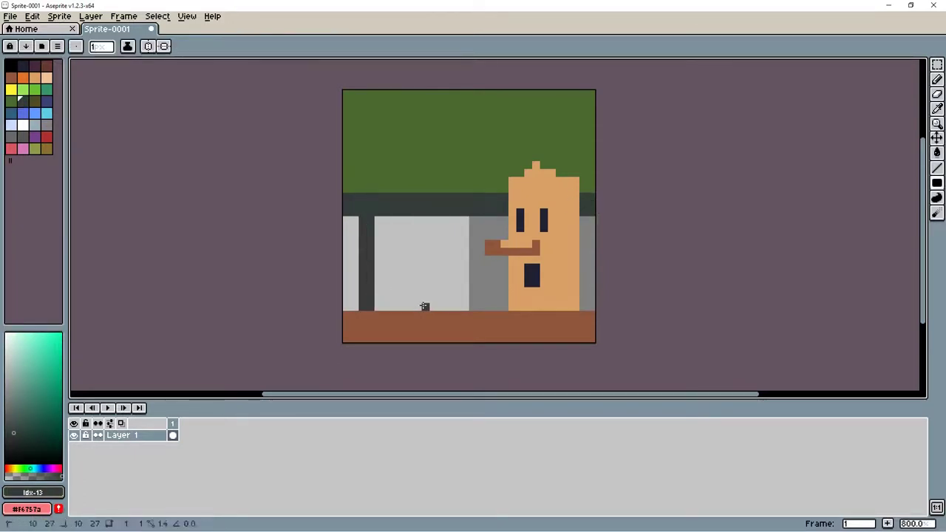
{"action": "mouse_move", "coordinate": [427, 306]}
{"action": "left_mouse_down"}
{"action": "mouse_move", "coordinate": [429, 216]}
{"action": "mouse_move", "coordinate": [488, 307]}
{"action": "left_mouse_up"}
Extend the dark #323c39 band downward with the pencil, forming stepped arches over the gaps between the background trunks.
{"action": "key", "text": "b"}
{"action": "left_click", "coordinate": [517, 248], "text": "alt"}
{"action": "left_click_drag", "start_coordinate": [487, 248], "coordinate": [445, 218]}
{"action": "left_click", "coordinate": [501, 211], "text": "alt"}
{"action": "left_click_drag", "start_coordinate": [446, 218], "coordinate": [419, 248]}
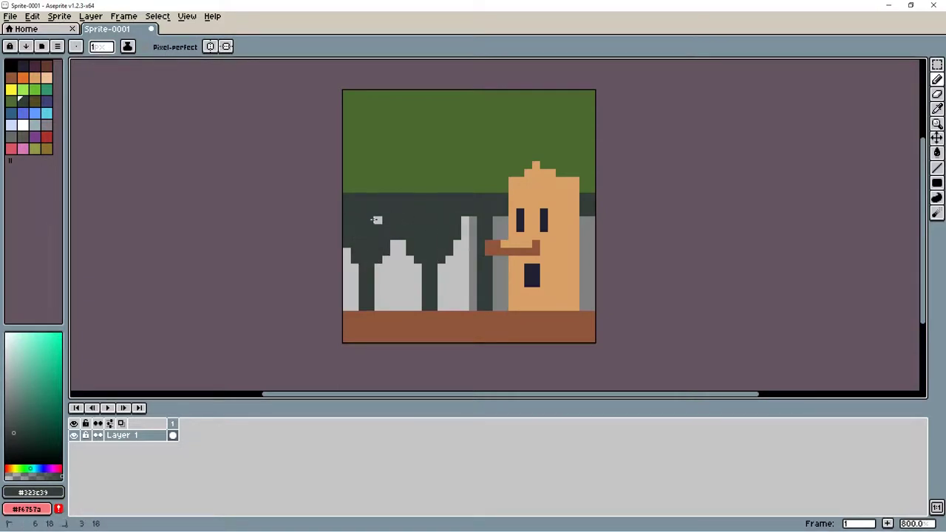
{"action": "left_click_drag", "start_coordinate": [464, 240], "coordinate": [470, 219]}
{"action": "key", "text": "l"}
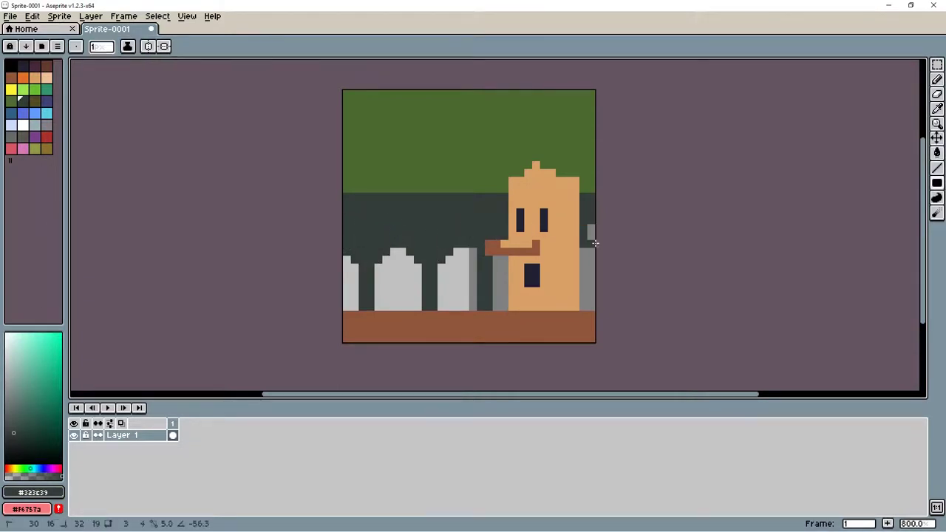
{"action": "key", "text": "b"}
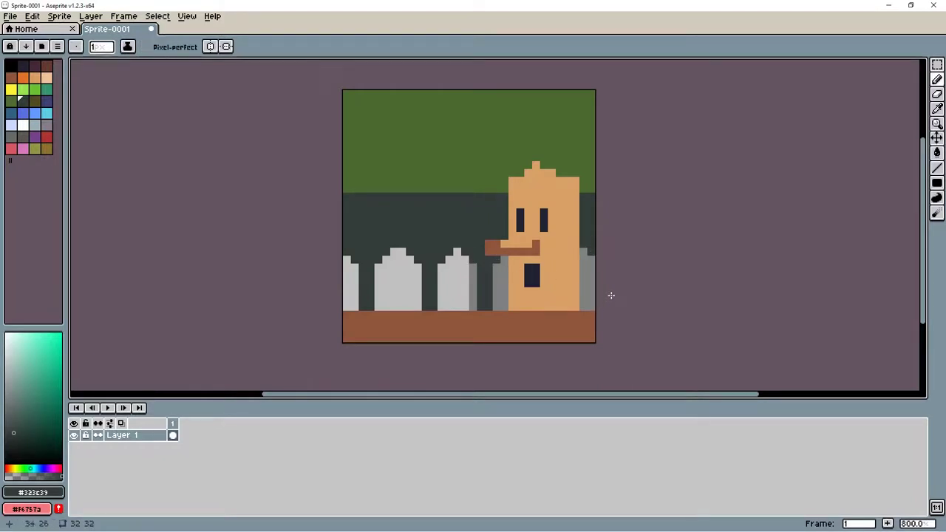
Stamp round #4b692f canopy scallops into the dark band left of the tan trunk, using a 6 px brush inside a selection of the band.
{"action": "left_click", "coordinate": [461, 186], "text": "alt"}
{"action": "left_click", "coordinate": [101, 46]}
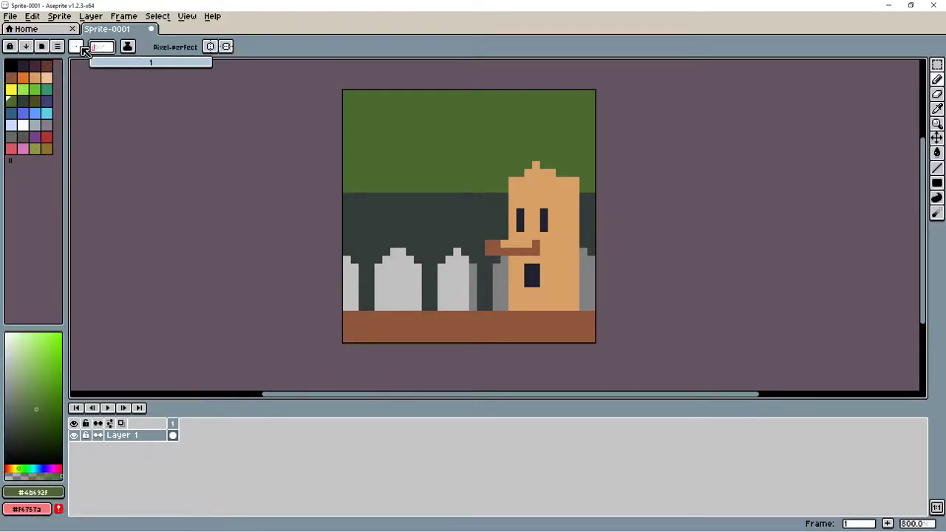
{"action": "type", "text": "5"}
{"action": "left_click", "coordinate": [434, 201]}
{"action": "scroll", "coordinate": [125, 60], "scroll_direction": "up", "scroll_amount": 1}
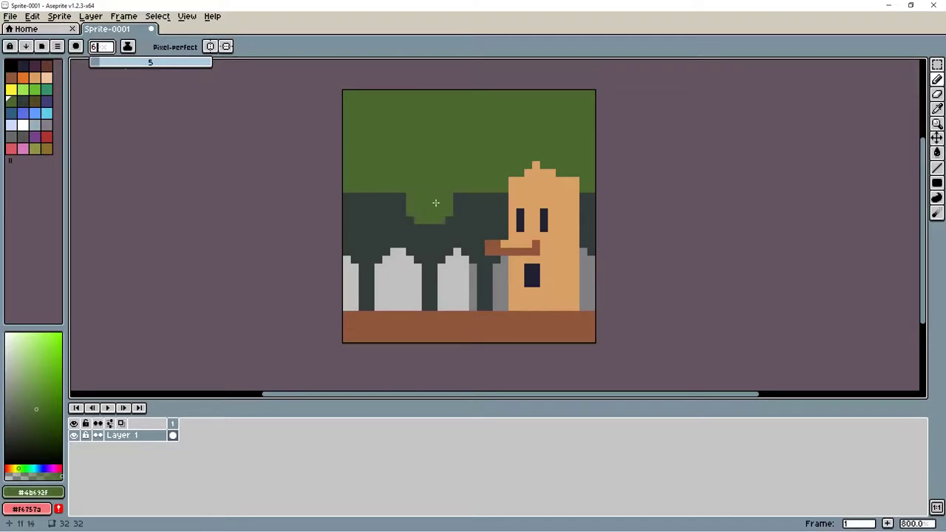
{"action": "left_click", "coordinate": [435, 205]}
{"action": "left_click", "coordinate": [365, 202]}
{"action": "key", "text": "ctrl+z"}
{"action": "key", "text": "w"}
{"action": "left_click", "coordinate": [487, 211]}
{"action": "key", "text": "b"}
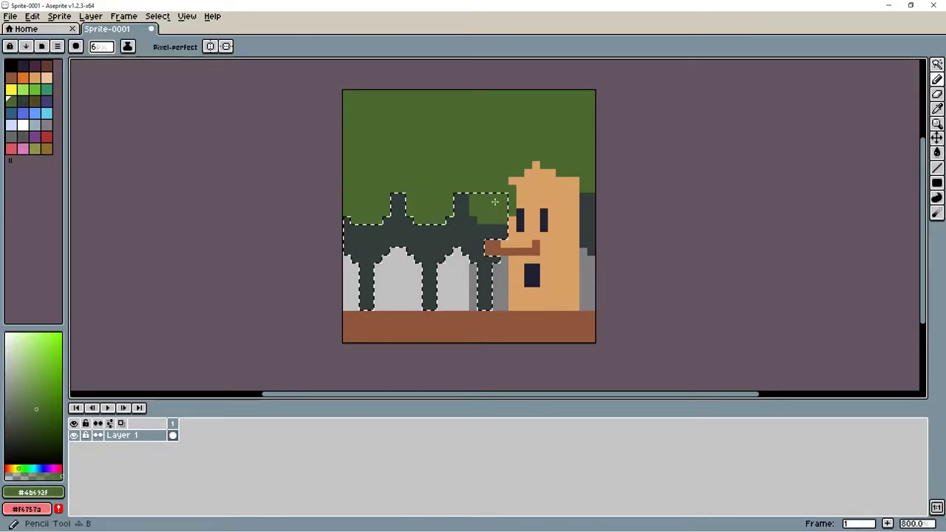
Select the dark patch right of the tan trunk, stamp a green scallop into its upper part and clear the selection.
{"action": "key", "text": "w"}
{"action": "left_click", "coordinate": [588, 215]}
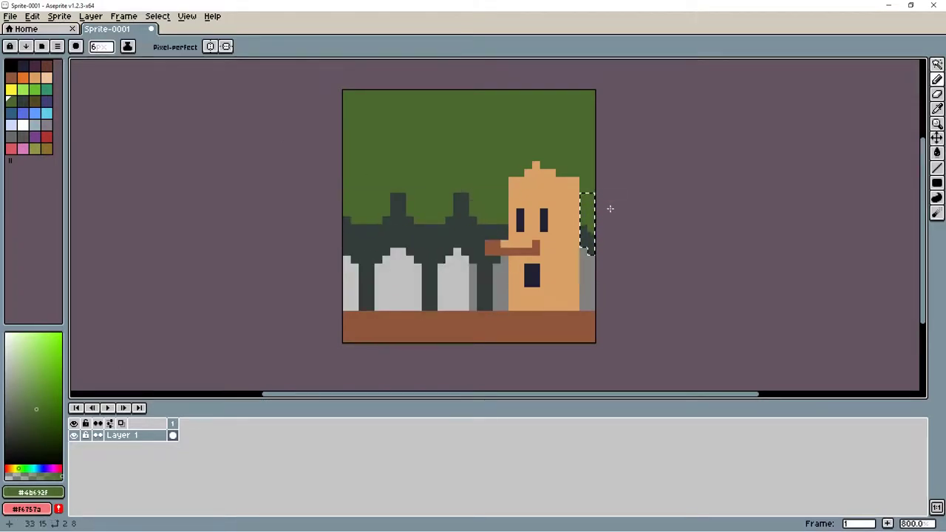
{"action": "key", "text": "w"}
{"action": "left_click", "coordinate": [416, 173]}
{"action": "key", "text": "ctrl+d"}
{"action": "key", "text": "b"}
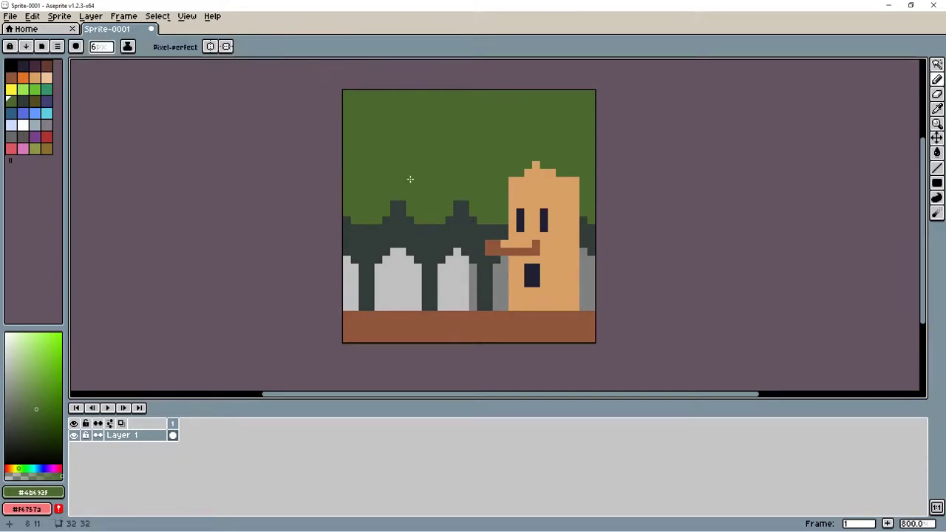
Paint small dark #323c39 leaf marks in the lower canopy with a 1 px brush and thicken the underside of the dark band.
{"action": "key", "text": "minus"}
{"action": "key", "text": "minus"}
{"action": "key", "text": "minus"}
{"action": "key", "text": "minus"}
{"action": "key", "text": "minus"}
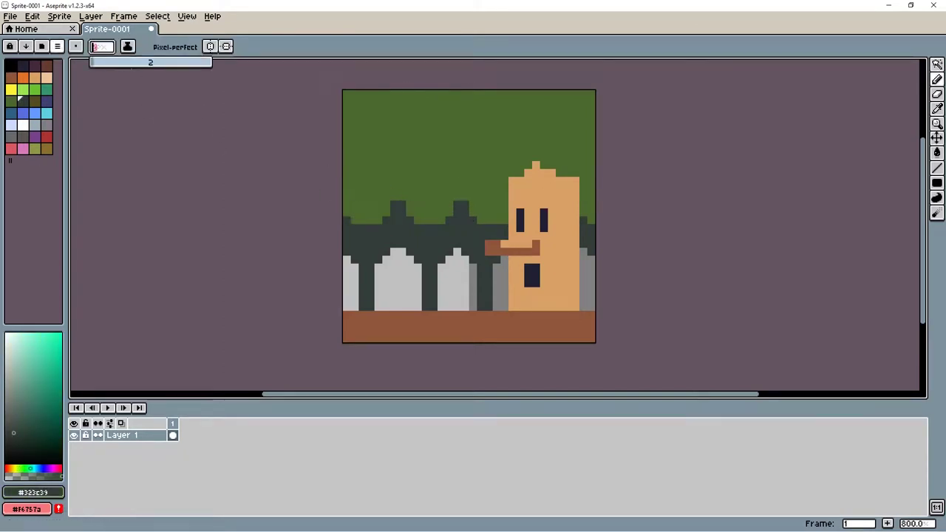
{"action": "key", "text": "minus"}
{"action": "key", "text": "minus"}
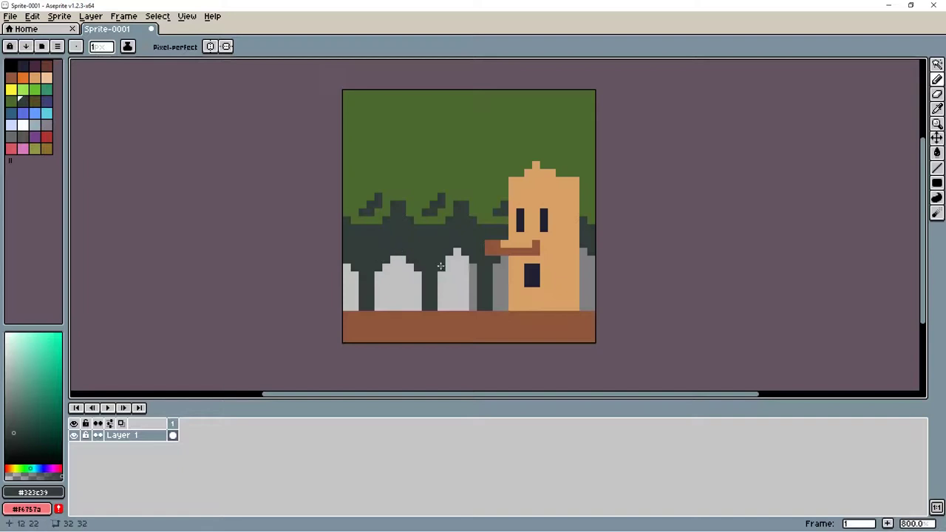
Draw jagged #4b692f grass tufts along the top of the ground and fill the transparent gaps beneath them with dark #323c39.
{"action": "left_click", "coordinate": [404, 184], "text": "alt"}
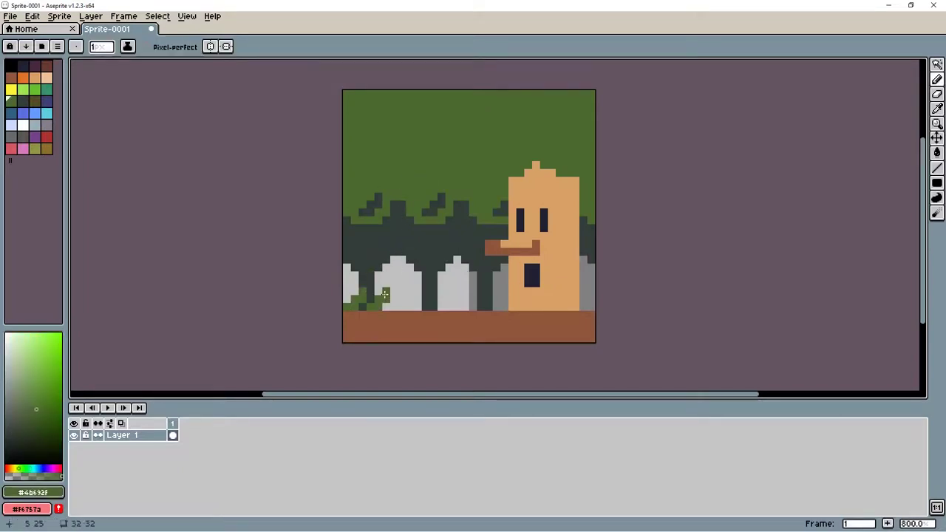
{"action": "left_click_drag", "start_coordinate": [385, 294], "coordinate": [440, 304]}
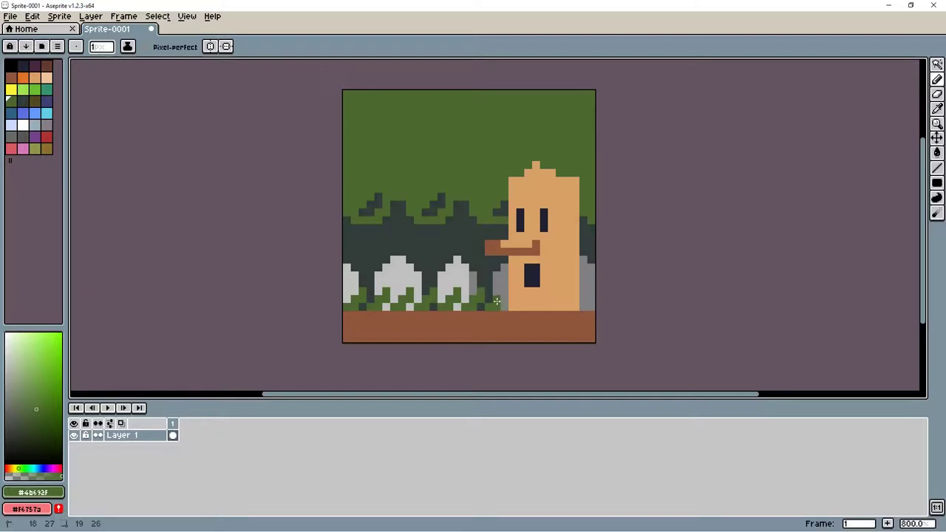
{"action": "key", "text": "ctrl+z"}
{"action": "key", "text": "ctrl+z"}
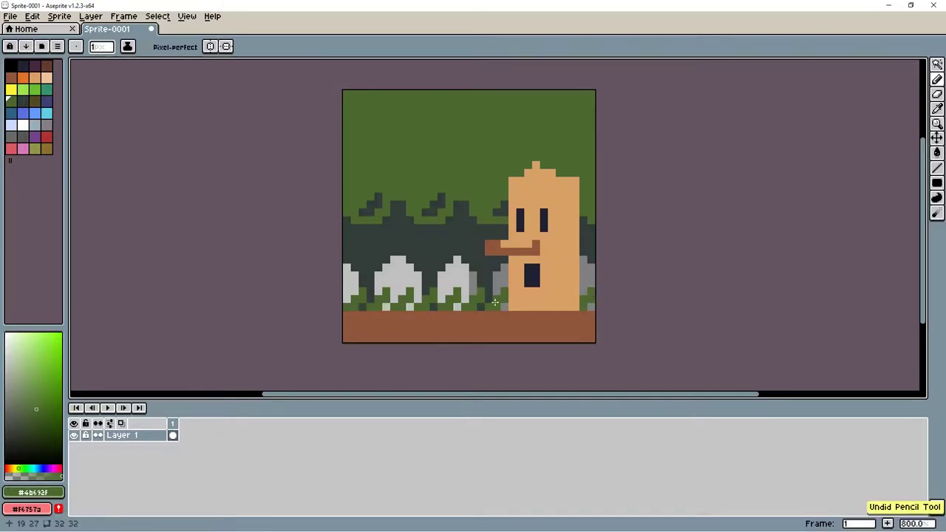
{"action": "left_click", "coordinate": [409, 298], "text": "alt"}
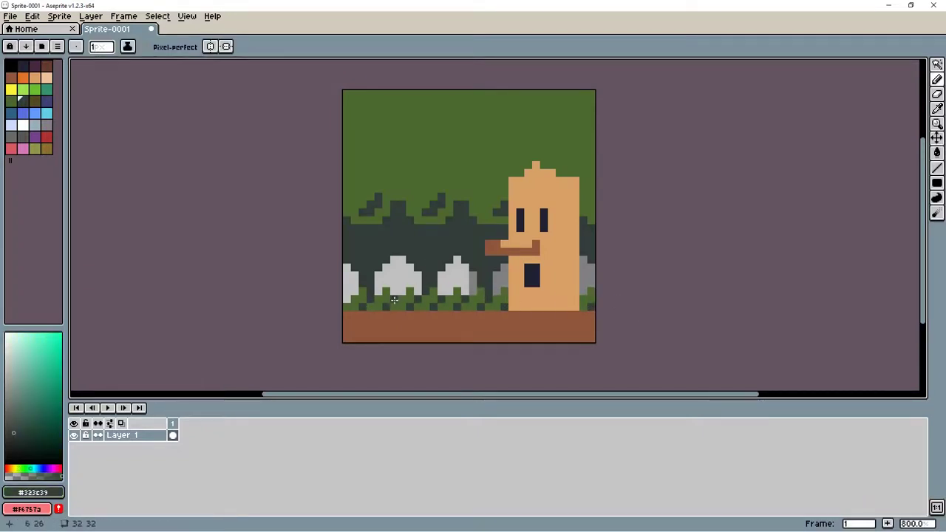
Trim the tan trunk's upper corners with canopy green and add a dark leaf mark left of its peak.
{"action": "left_click", "coordinate": [518, 171], "text": "alt"}
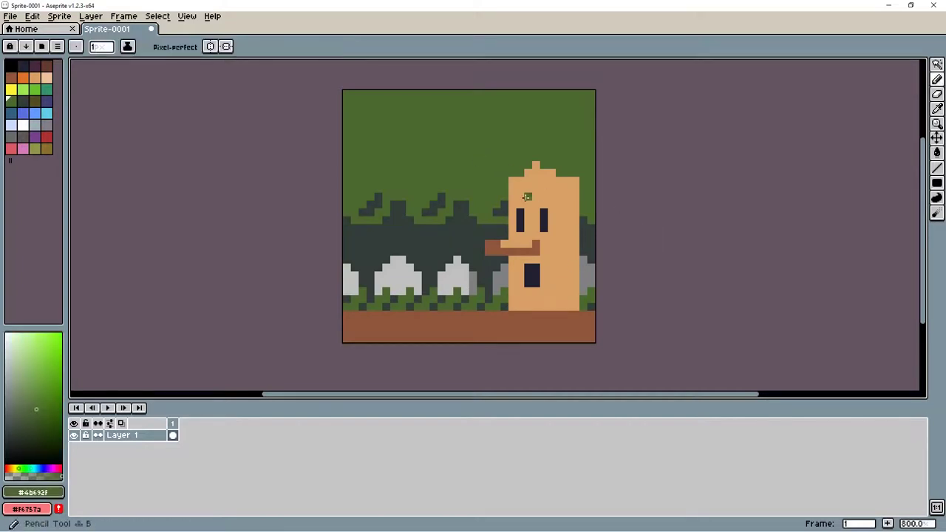
{"action": "left_click", "coordinate": [467, 214], "text": "alt"}
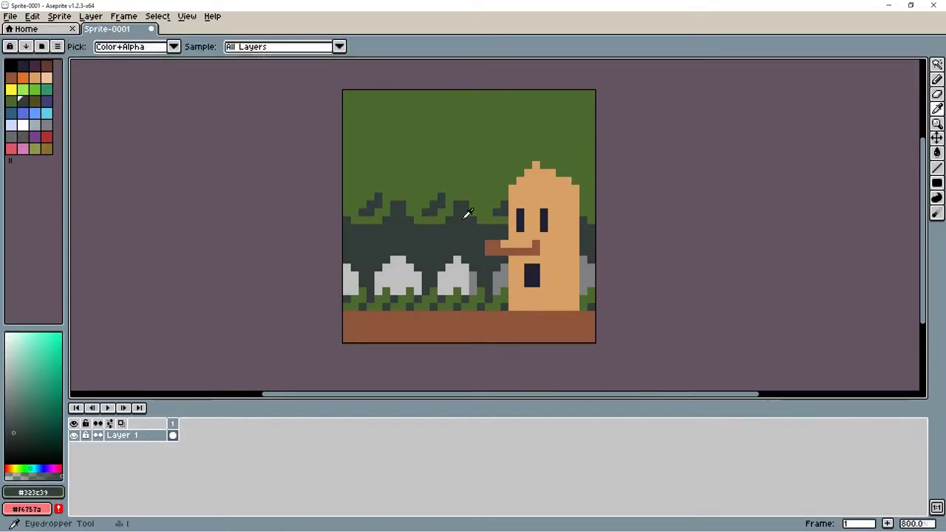
{"action": "left_click", "coordinate": [521, 180], "text": "alt"}
{"action": "key", "text": "ctrl+z"}
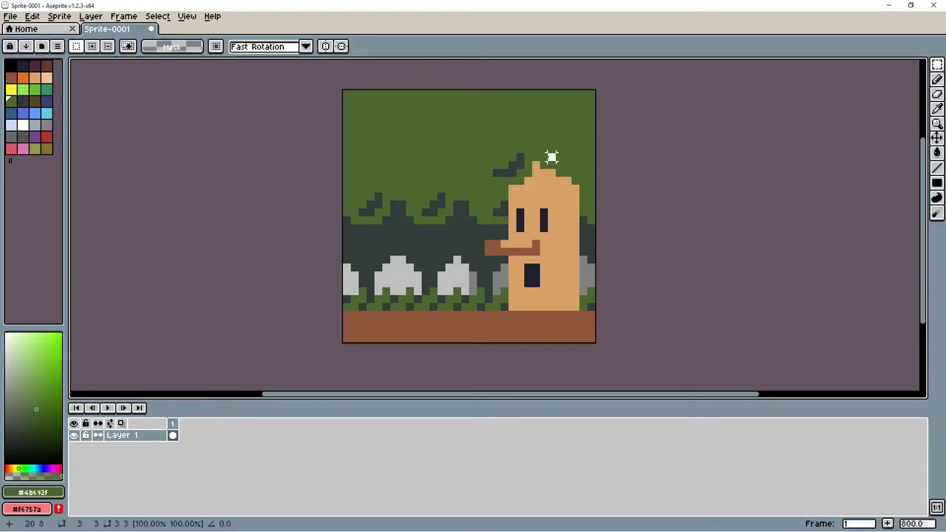
{"action": "left_click", "coordinate": [559, 180]}
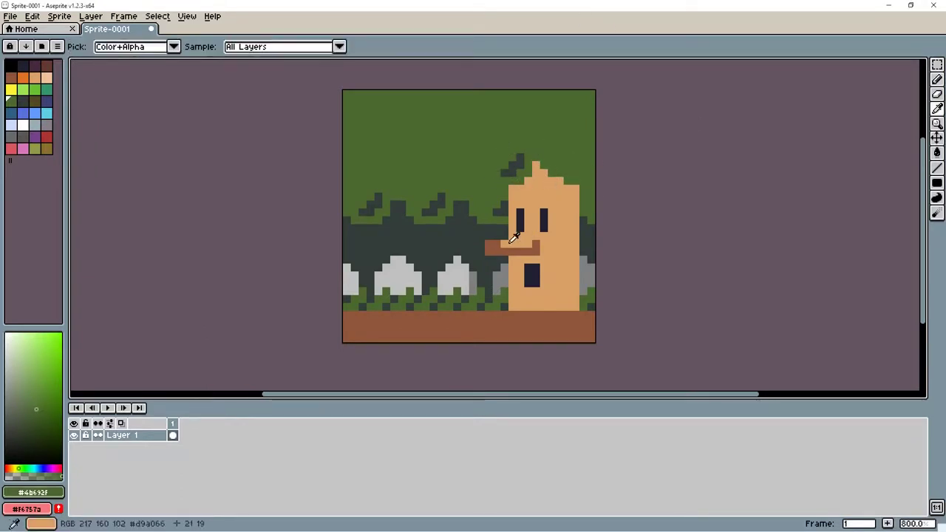
Shade the tan trunk's right edge with brown #8f563b and add a column of four darker brown bark marks beside it.
{"action": "left_click", "coordinate": [590, 303], "text": "alt"}
{"action": "left_click_drag", "start_coordinate": [575, 306], "coordinate": [575, 189]}
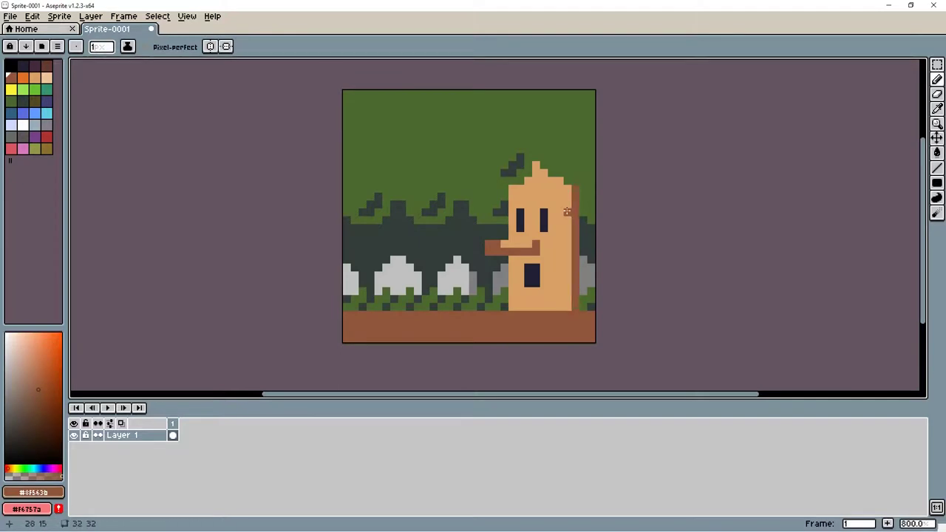
{"action": "scroll", "coordinate": [558, 290], "scroll_direction": "down", "scroll_amount": 3}
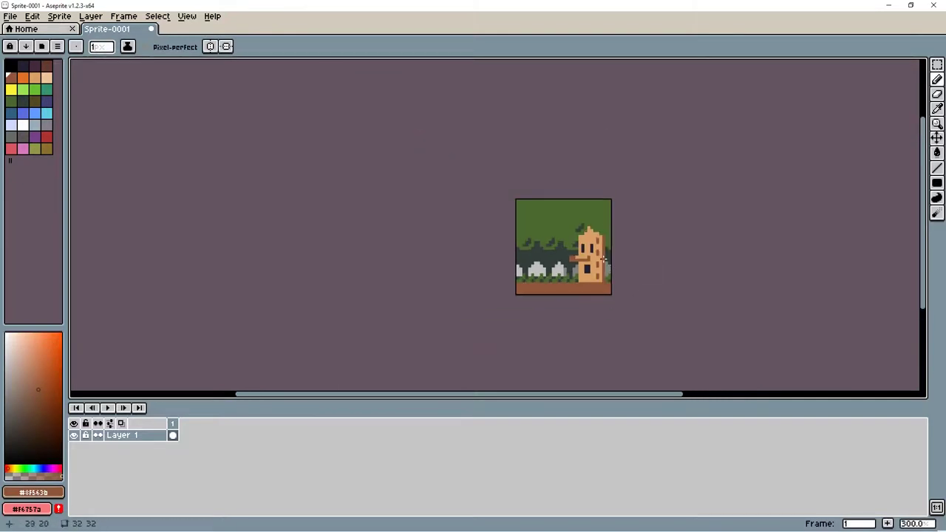
{"action": "scroll", "coordinate": [591, 214], "scroll_direction": "up", "scroll_amount": 6}
{"action": "key", "text": "bracketleft"}
{"action": "left_click_drag", "start_coordinate": [594, 200], "coordinate": [597, 210]}
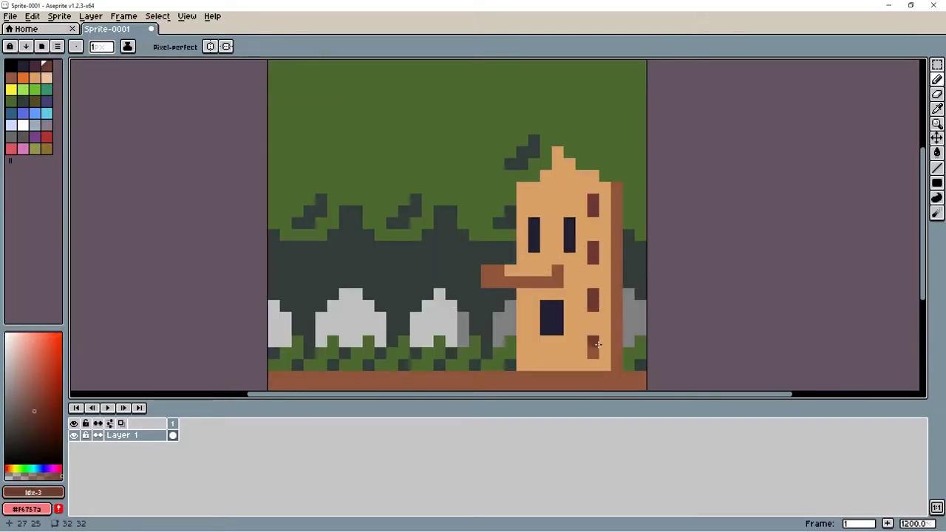
Darken the trunk's outermost right column and paint brown #8f563b strips along its left edge and just inside its right edge.
{"action": "mouse_move", "coordinate": [616, 365]}
{"action": "left_mouse_down"}
{"action": "mouse_move", "coordinate": [616, 184]}
{"action": "mouse_move", "coordinate": [610, 367]}
{"action": "mouse_move", "coordinate": [714, 353]}
{"action": "mouse_move", "coordinate": [616, 337]}
{"action": "left_mouse_up"}
{"action": "left_click", "coordinate": [526, 274], "text": "alt"}
{"action": "left_click_drag", "start_coordinate": [529, 340], "coordinate": [529, 154]}
{"action": "left_click", "coordinate": [560, 122]}
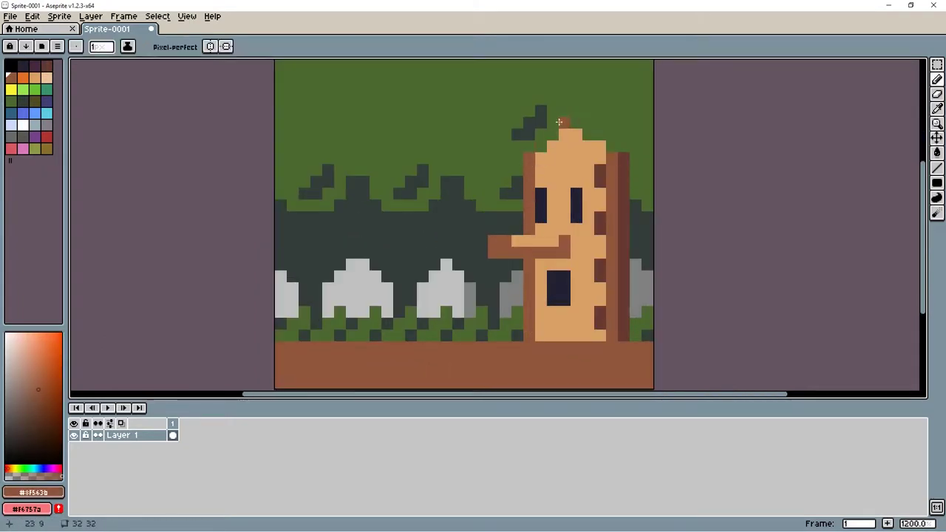
{"action": "key", "text": "ctrl+z"}
Repaint the trunk's left edge and the inner strip along its right side in orange, keeping the ground and nose brown.
{"action": "scroll", "coordinate": [559, 122], "scroll_direction": "down", "scroll_amount": 3}
{"action": "scroll", "coordinate": [173, 141], "scroll_direction": "up", "scroll_amount": 3}
{"action": "key", "text": "bracketright"}
{"action": "key", "text": "g"}
{"action": "left_click", "coordinate": [543, 199]}
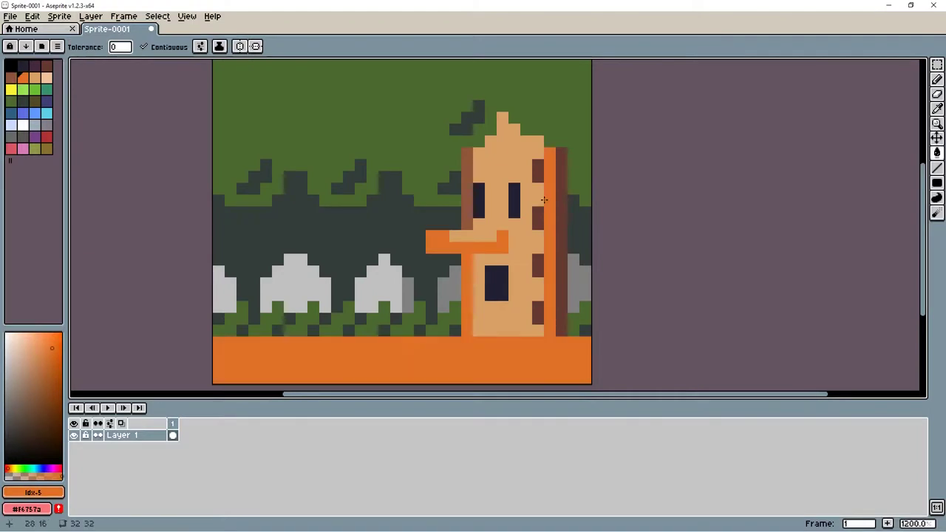
{"action": "key", "text": "ctrl+z"}
{"action": "key", "text": "b"}
{"action": "left_click_drag", "start_coordinate": [550, 148], "coordinate": [550, 334]}
{"action": "left_click_drag", "start_coordinate": [467, 147], "coordinate": [467, 231]}
{"action": "left_click_drag", "start_coordinate": [467, 252], "coordinate": [467, 337]}
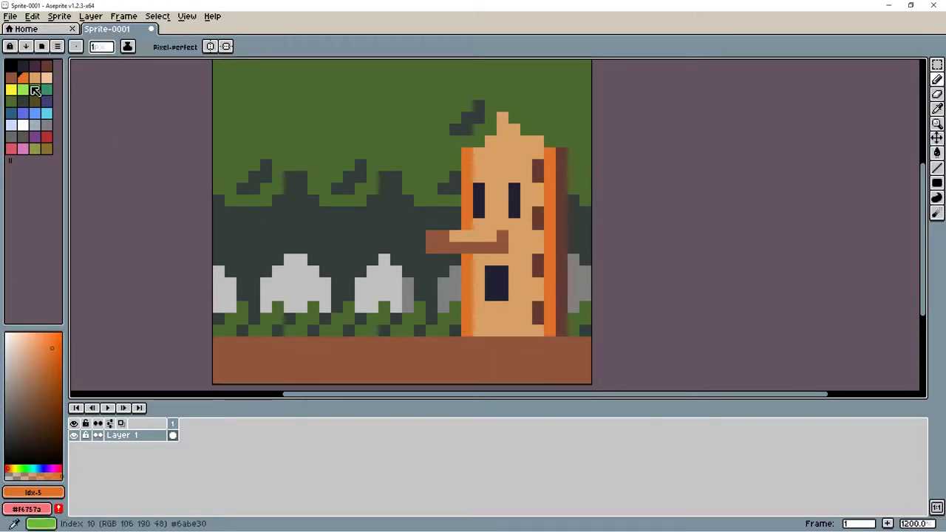
Recolour the trunk's outermost right column and its bark marks with medium brown.
{"action": "key", "text": "bracketleft"}
{"action": "key", "text": "g"}
{"action": "scroll", "coordinate": [488, 229], "scroll_direction": "down", "scroll_amount": 3}
{"action": "scroll", "coordinate": [502, 274], "scroll_direction": "up", "scroll_amount": 1}
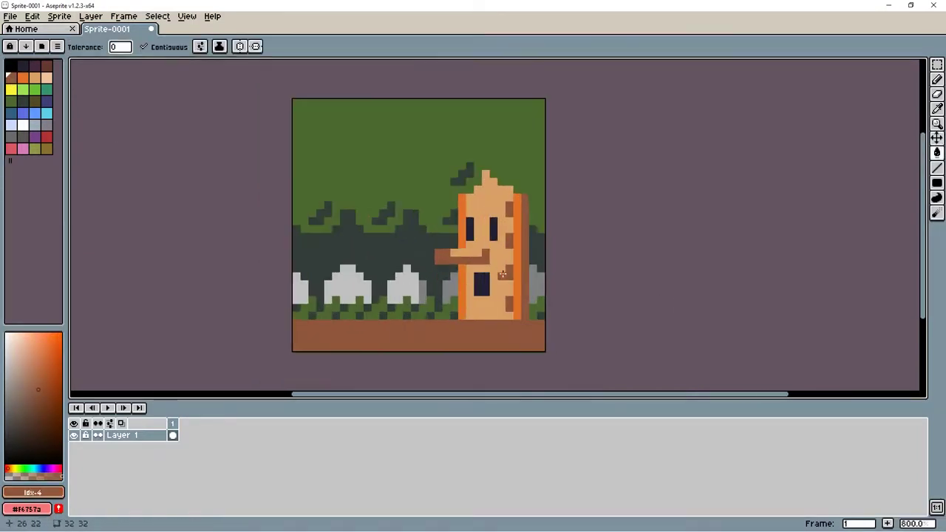
Fill the brown bark marks on the trunk with its tan body colour #d9a066.
{"action": "scroll", "coordinate": [503, 274], "scroll_direction": "up", "scroll_amount": 3}
{"action": "left_click", "coordinate": [512, 264], "text": "alt"}
{"action": "left_click", "coordinate": [515, 216]}
{"action": "left_click", "coordinate": [515, 334]}
Repaint the trunk's outermost right column and the nose in orange #df7126, leaving the ground brown.
{"action": "scroll", "coordinate": [523, 308], "scroll_direction": "down", "scroll_amount": 4}
{"action": "scroll", "coordinate": [431, 283], "scroll_direction": "up", "scroll_amount": 3}
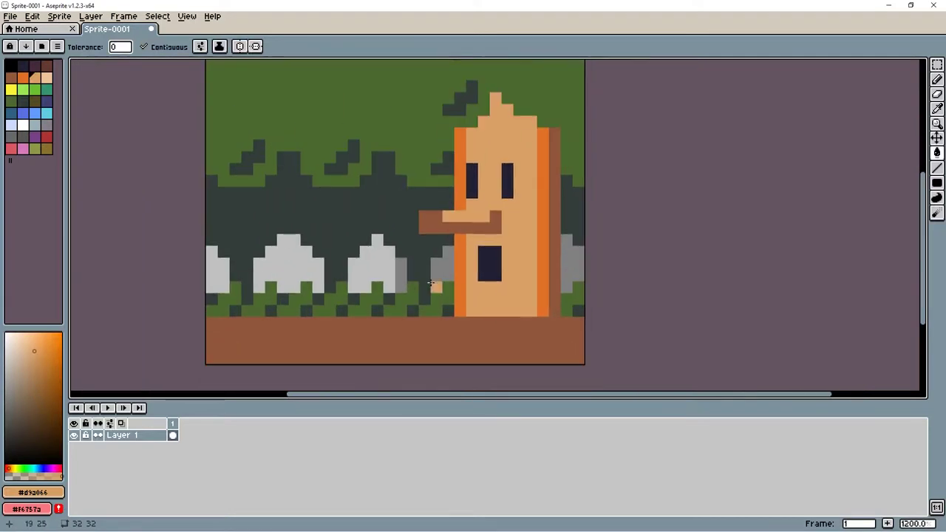
{"action": "key", "text": "bracketleft"}
{"action": "left_click", "coordinate": [554, 244]}
{"action": "key", "text": "ctrl+z"}
{"action": "key", "text": "b"}
{"action": "left_click_drag", "start_coordinate": [554, 133], "coordinate": [554, 310]}
{"action": "left_click_drag", "start_coordinate": [499, 216], "coordinate": [421, 222]}
{"action": "scroll", "coordinate": [444, 223], "scroll_direction": "down", "scroll_amount": 3}
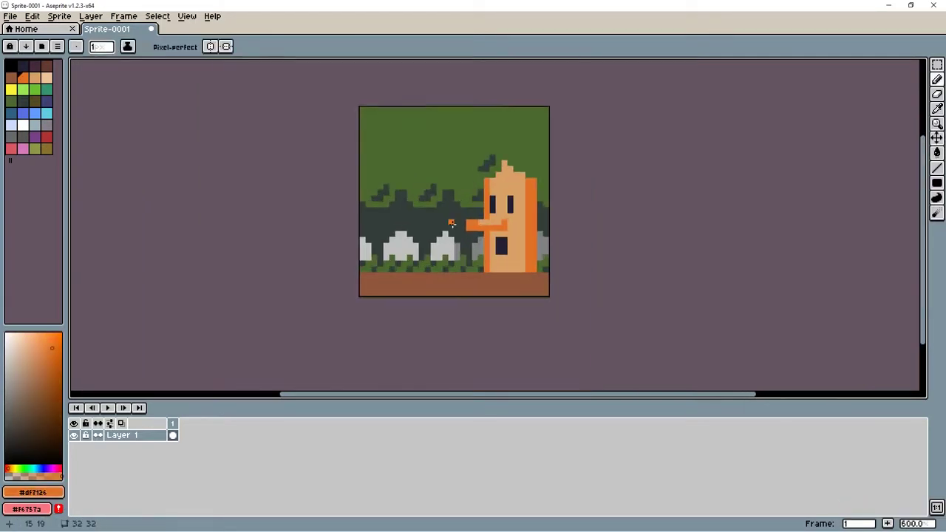
Paint evenly spaced tan #d9a066 notches into the inner side of the orange strip along the trunk's right edge.
{"action": "scroll", "coordinate": [452, 223], "scroll_direction": "up", "scroll_amount": 3}
{"action": "left_click", "coordinate": [602, 224], "text": "alt"}
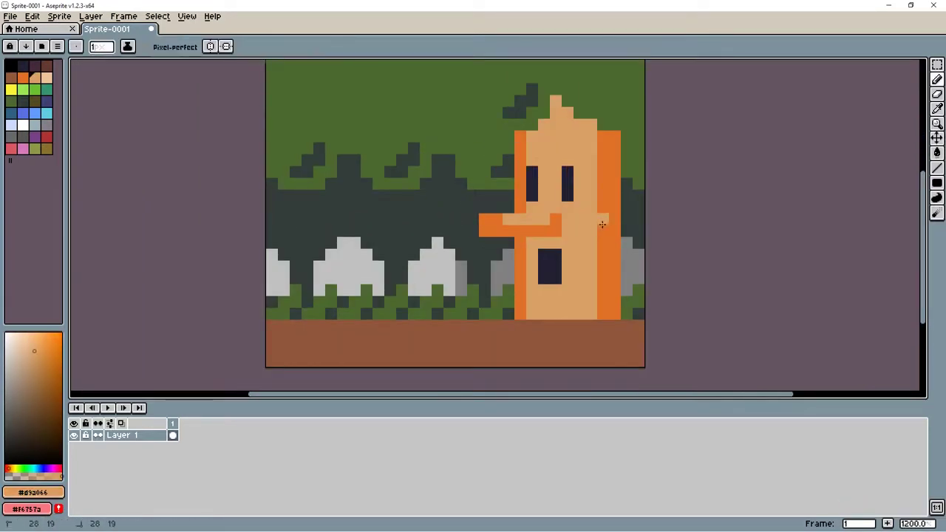
{"action": "left_click", "coordinate": [599, 317], "text": "alt"}
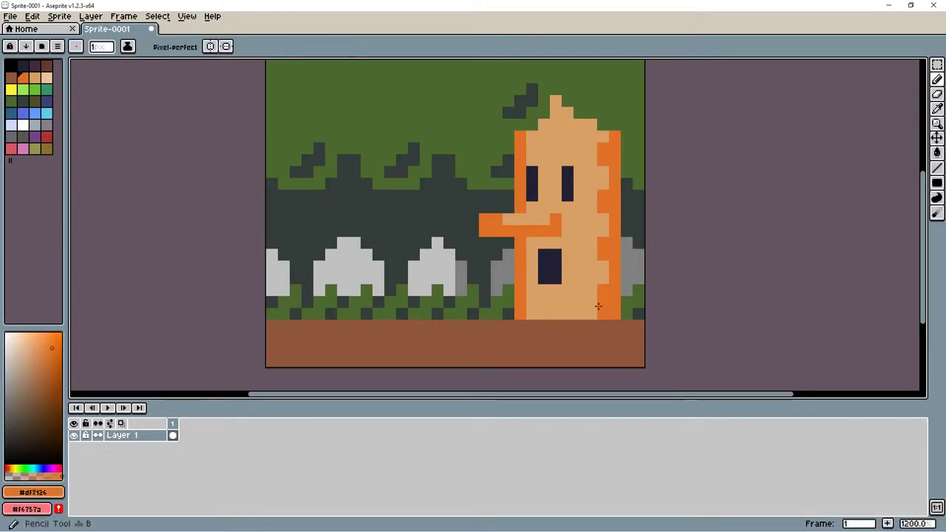
Outline the trunk's peaked top in orange #df7126 and fill the notched column inside its right edge with tan #d9a066.
{"action": "mouse_move", "coordinate": [543, 139]}
{"action": "left_mouse_down"}
{"action": "mouse_move", "coordinate": [565, 114]}
{"action": "mouse_move", "coordinate": [598, 125]}
{"action": "mouse_move", "coordinate": [569, 136]}
{"action": "left_mouse_up"}
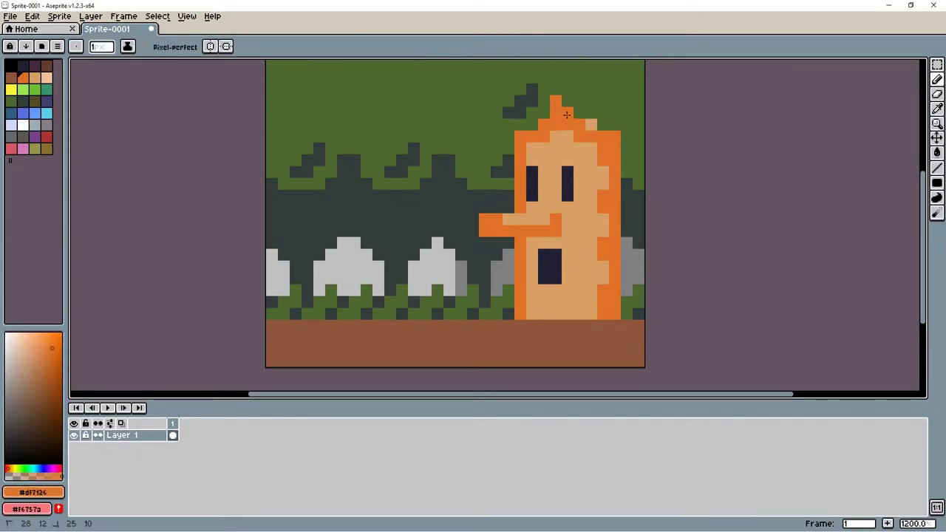
{"action": "scroll", "coordinate": [615, 270], "scroll_direction": "down", "scroll_amount": 4}
{"action": "scroll", "coordinate": [600, 258], "scroll_direction": "up", "scroll_amount": 4}
{"action": "left_click", "coordinate": [609, 173], "text": "alt"}
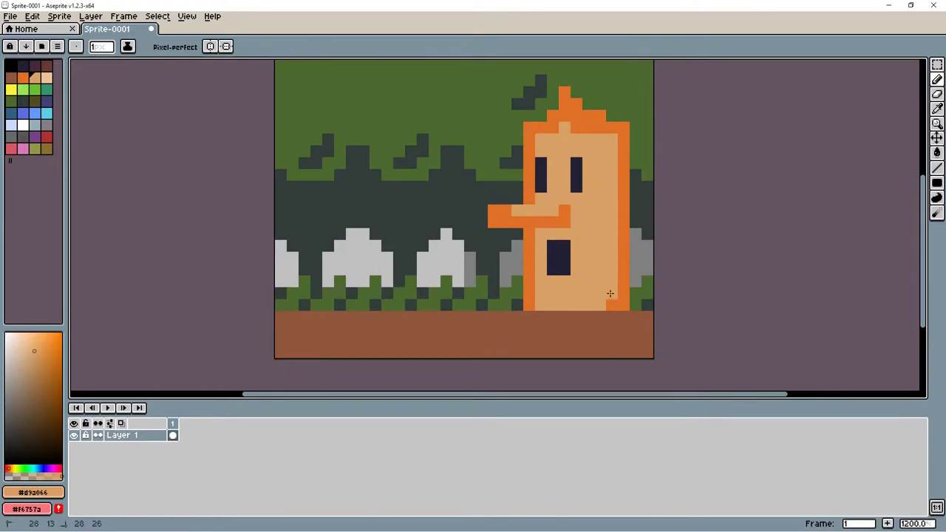
{"action": "scroll", "coordinate": [609, 294], "scroll_direction": "down", "scroll_amount": 4}
{"action": "scroll", "coordinate": [588, 288], "scroll_direction": "up", "scroll_amount": 4}
Repaint the trunk's right edge and the underside of the nose in brown #8f563b.
{"action": "left_click", "coordinate": [562, 329], "text": "alt"}
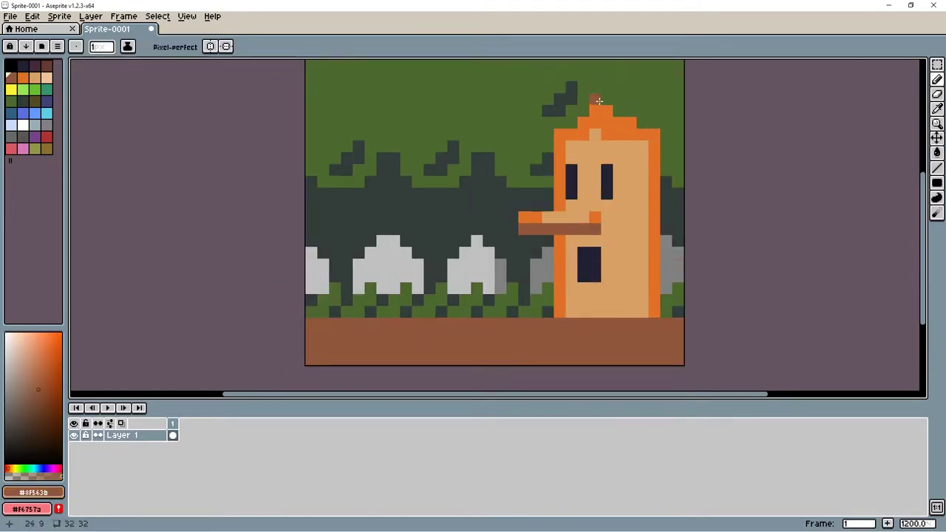
{"action": "mouse_move", "coordinate": [653, 133]}
{"action": "left_mouse_down"}
{"action": "mouse_move", "coordinate": [591, 122]}
{"action": "mouse_move", "coordinate": [600, 103]}
{"action": "left_mouse_up"}
{"action": "key", "text": "ctrl+z"}
{"action": "left_click_drag", "start_coordinate": [643, 157], "coordinate": [649, 314]}
{"action": "scroll", "coordinate": [488, 209], "scroll_direction": "down", "scroll_amount": 4}
{"action": "scroll", "coordinate": [489, 210], "scroll_direction": "up", "scroll_amount": 2}
Replace the leaf mark beside the treetop with jagged dark #323c39 foliage running around the trunk's peaked top.
{"action": "left_click", "coordinate": [478, 211], "text": "alt"}
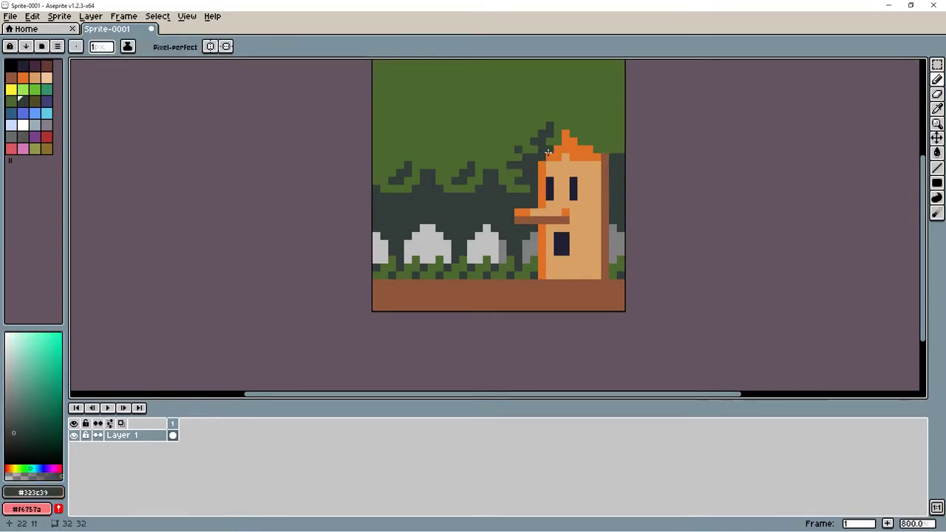
{"action": "left_click", "coordinate": [523, 135], "text": "alt"}
{"action": "left_click_drag", "start_coordinate": [549, 126], "coordinate": [546, 139]}
{"action": "left_click", "coordinate": [535, 143], "text": "alt"}
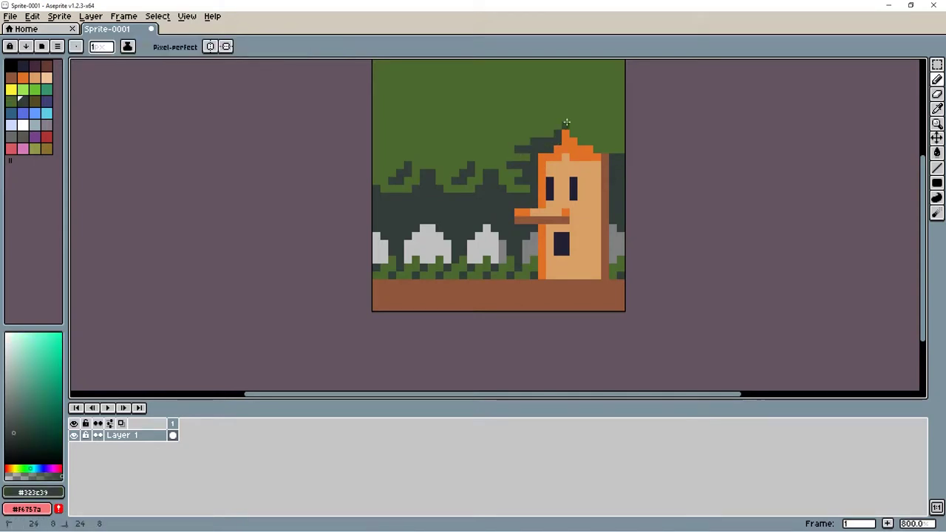
{"action": "scroll", "coordinate": [615, 236], "scroll_direction": "down", "scroll_amount": 3}
{"action": "scroll", "coordinate": [555, 196], "scroll_direction": "up", "scroll_amount": 5}
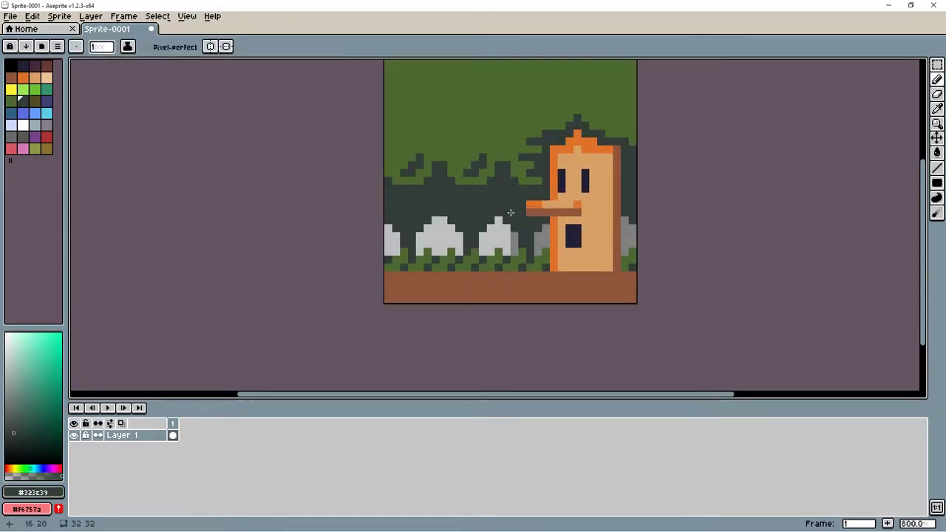
Add a new layer above Layer 1 and stamp a round red blob 4 px wide in front of the trunk's face.
{"action": "right_click", "coordinate": [164, 435]}
{"action": "left_click", "coordinate": [177, 443]}
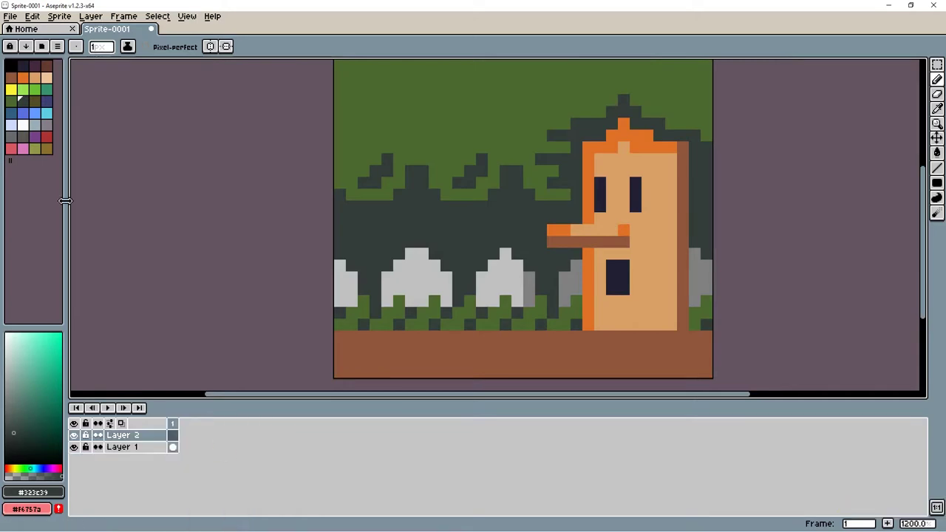
{"action": "left_click", "coordinate": [46, 136]}
{"action": "key", "text": "plus"}
{"action": "key", "text": "plus"}
{"action": "key", "text": "plus"}
{"action": "key", "text": "plus"}
{"action": "key", "text": "plus"}
{"action": "left_click", "coordinate": [520, 212]}
{"action": "left_click", "coordinate": [131, 63]}
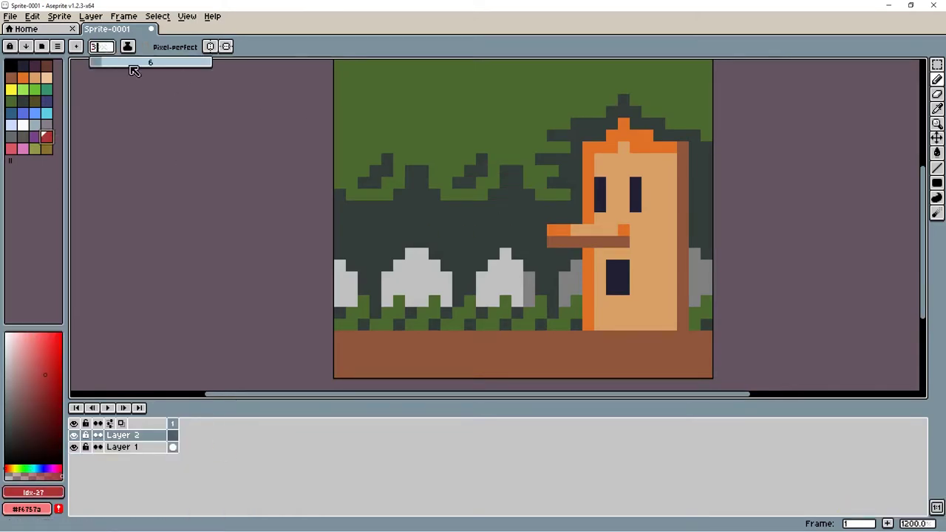
{"action": "left_click", "coordinate": [500, 199]}
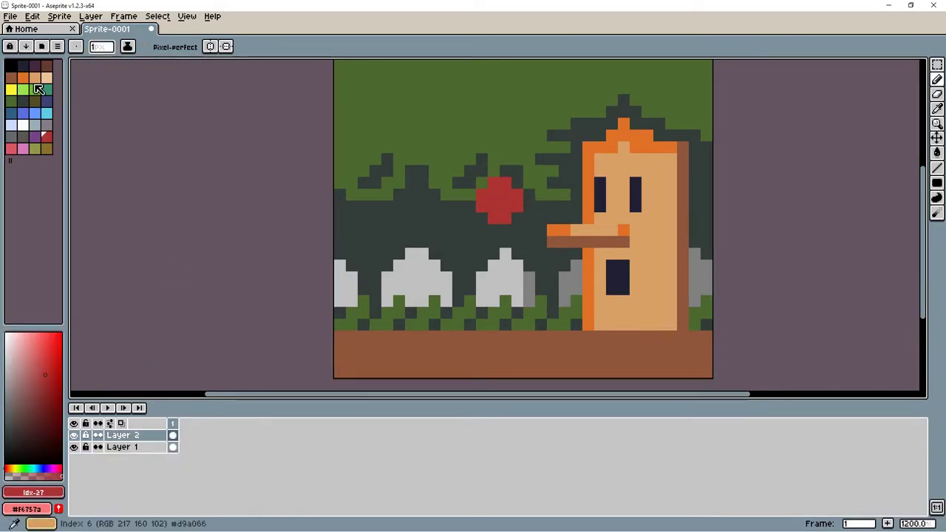
Switch to another colour palette and refill Layer 1 with medium green background, dark teal foliage and dark brown ground.
{"action": "left_click", "coordinate": [42, 47]}
{"action": "key", "text": "Escape"}
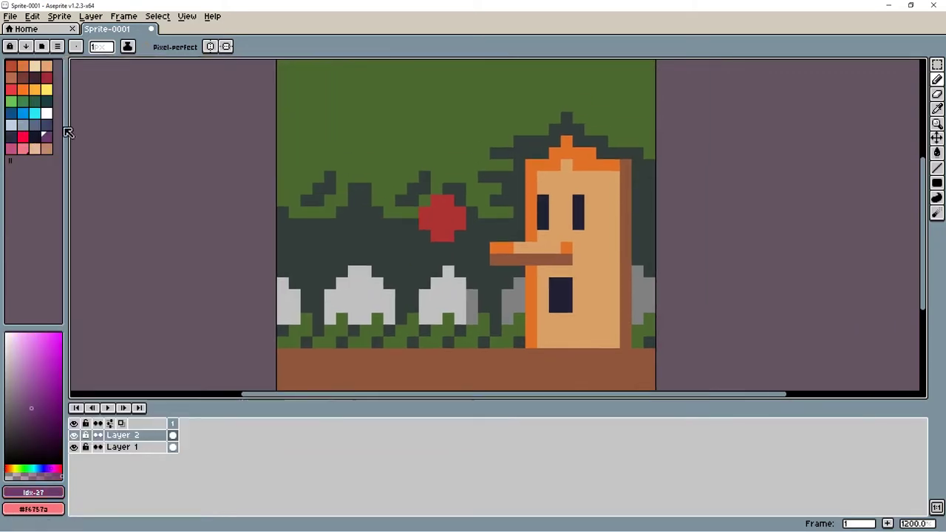
{"action": "key", "text": "g"}
{"action": "left_click", "coordinate": [291, 153]}
{"action": "key", "text": "ctrl+z"}
{"action": "left_click", "coordinate": [425, 92]}
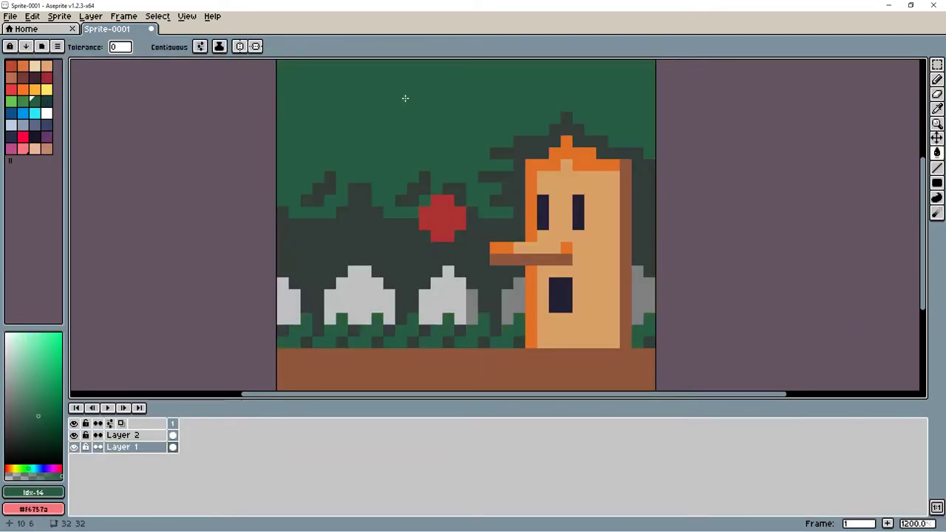
{"action": "left_click", "coordinate": [23, 77]}
{"action": "left_click", "coordinate": [332, 365]}
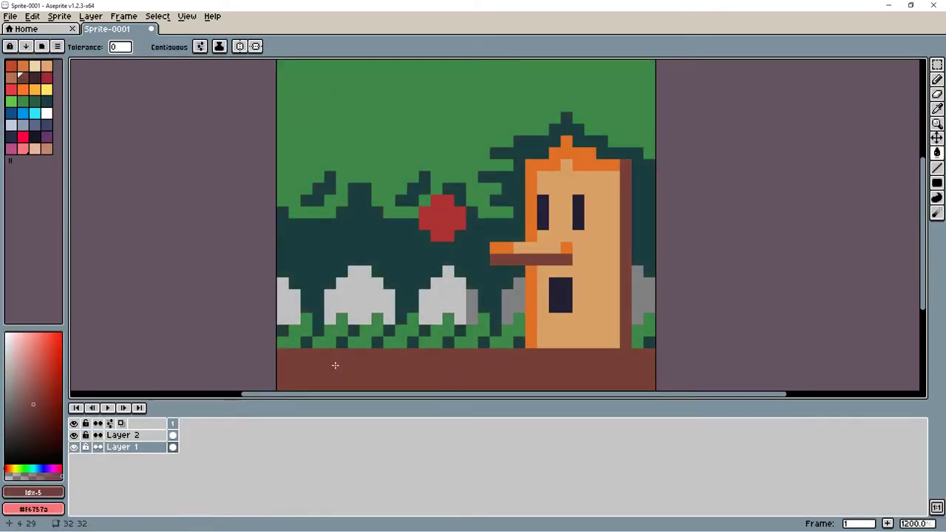
Recolour the trunk's body and orange outline with the new palette's tones, and its brown shading with light brown Idx-4.
{"action": "left_click", "coordinate": [24, 65]}
{"action": "left_click", "coordinate": [11, 77]}
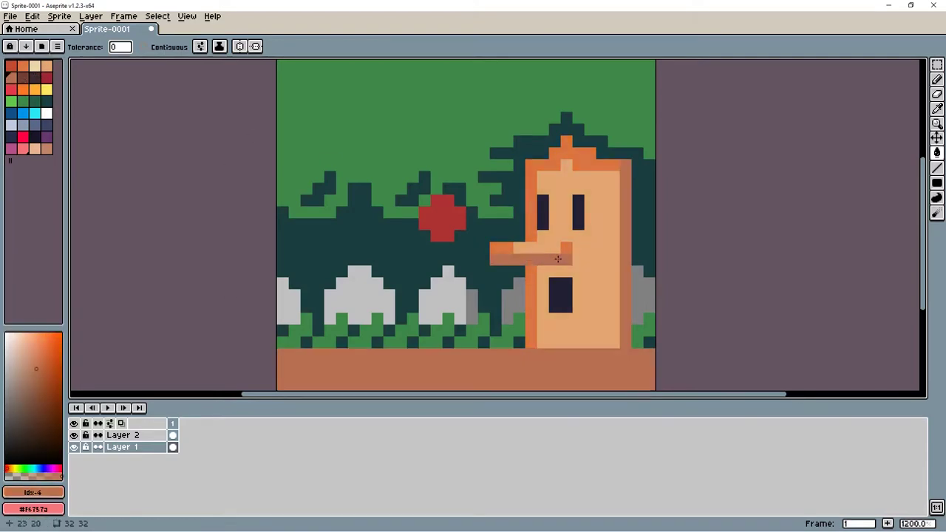
{"action": "left_click", "coordinate": [512, 260]}
{"action": "key", "text": "b"}
{"action": "scroll", "coordinate": [519, 270], "scroll_direction": "down", "scroll_amount": 2}
{"action": "scroll", "coordinate": [519, 270], "scroll_direction": "down", "scroll_amount": 2}
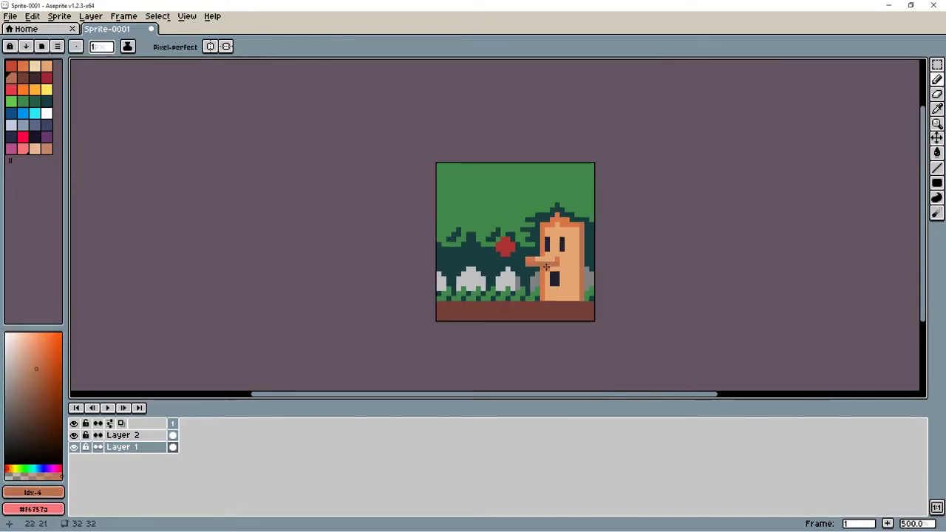
Try filling the dark foliage with green Idx-14 and the background with light green.
{"action": "scroll", "coordinate": [519, 271], "scroll_direction": "up", "scroll_amount": 3}
{"action": "left_click", "coordinate": [35, 101]}
{"action": "key", "text": "g"}
{"action": "scroll", "coordinate": [536, 264], "scroll_direction": "down", "scroll_amount": 3}
{"action": "scroll", "coordinate": [536, 264], "scroll_direction": "up", "scroll_amount": 1}
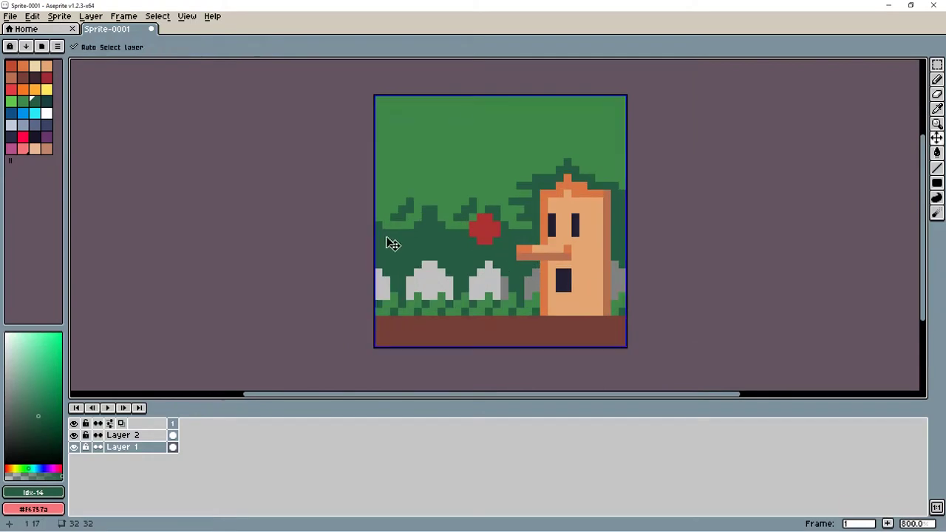
{"action": "left_click", "coordinate": [384, 238]}
{"action": "left_click", "coordinate": [11, 101]}
{"action": "left_click", "coordinate": [431, 169]}
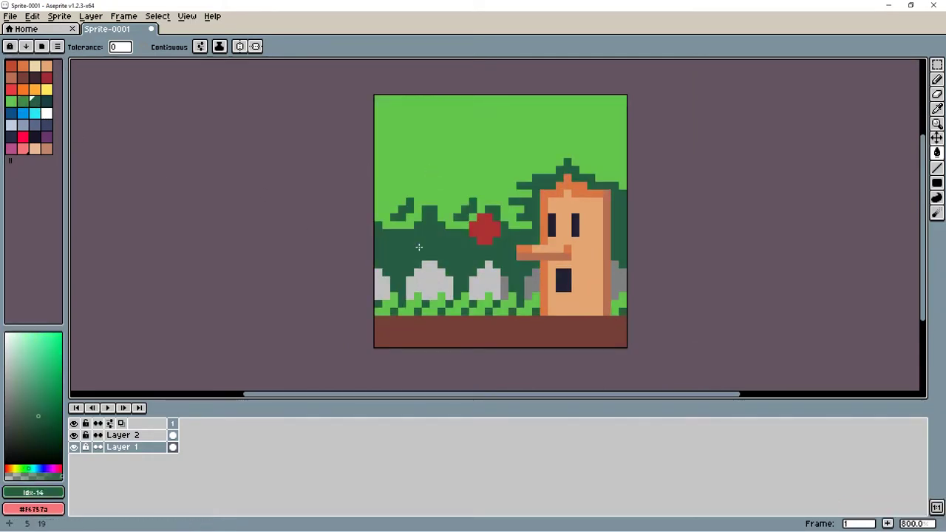
{"action": "left_click", "coordinate": [433, 228]}
{"action": "scroll", "coordinate": [433, 229], "scroll_direction": "up", "scroll_amount": 1}
Add two yellow pixels under the red blob on Layer 2 and highlight its upper part with bright red Idx-8.
{"action": "left_click", "coordinate": [39, 92]}
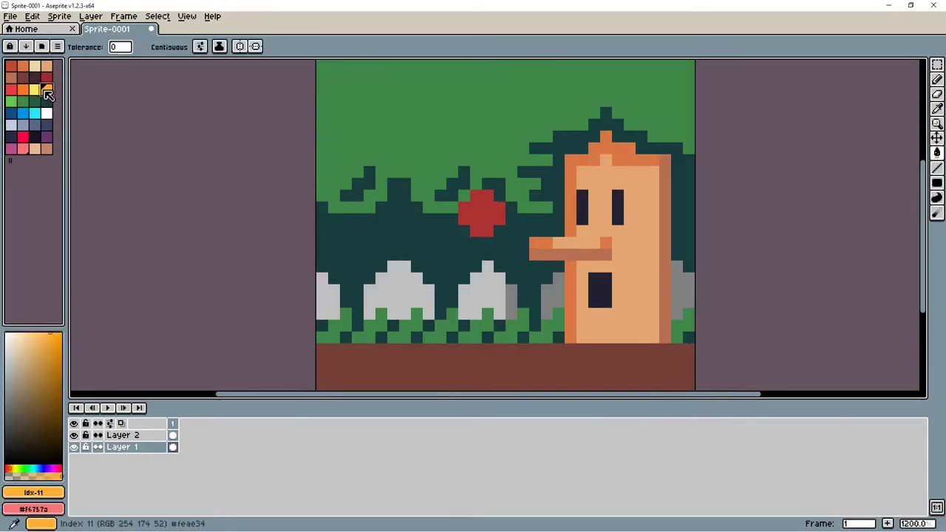
{"action": "key", "text": "b"}
{"action": "left_click", "coordinate": [173, 435]}
{"action": "left_click", "coordinate": [498, 219]}
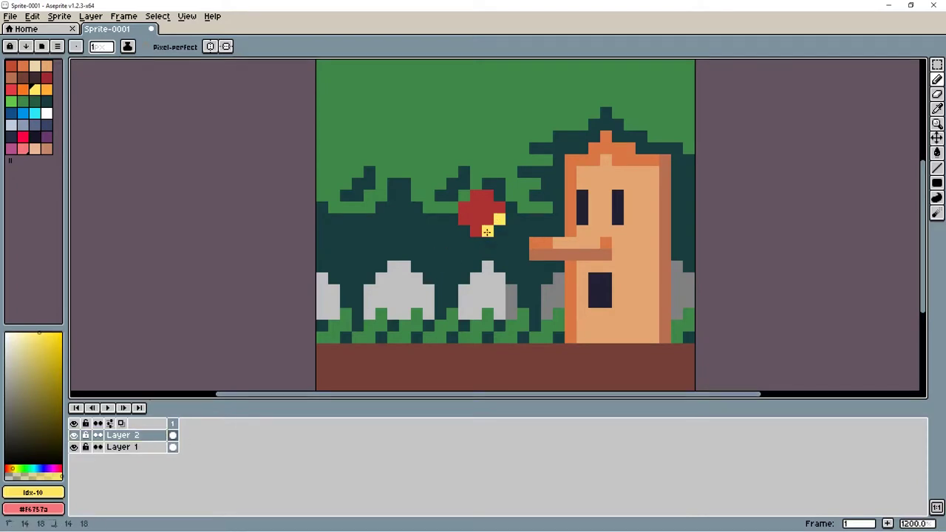
{"action": "left_click", "coordinate": [22, 137]}
{"action": "left_click", "coordinate": [486, 197]}
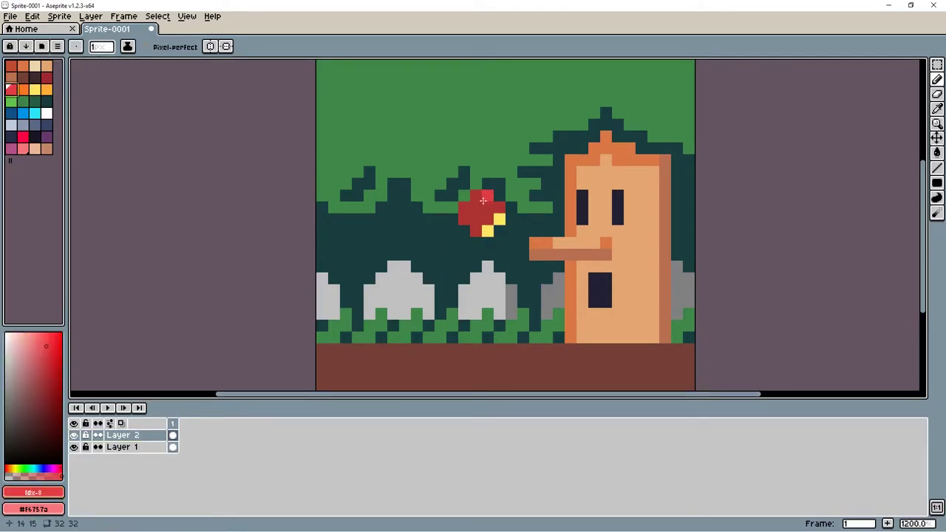
{"action": "left_click", "coordinate": [476, 197]}
Paint a two-pixel horizontal mark in the mouth's dark colour #222034 at the red figure's upper left.
{"action": "key", "text": "i"}
{"action": "left_click", "coordinate": [600, 296]}
{"action": "key", "text": "b"}
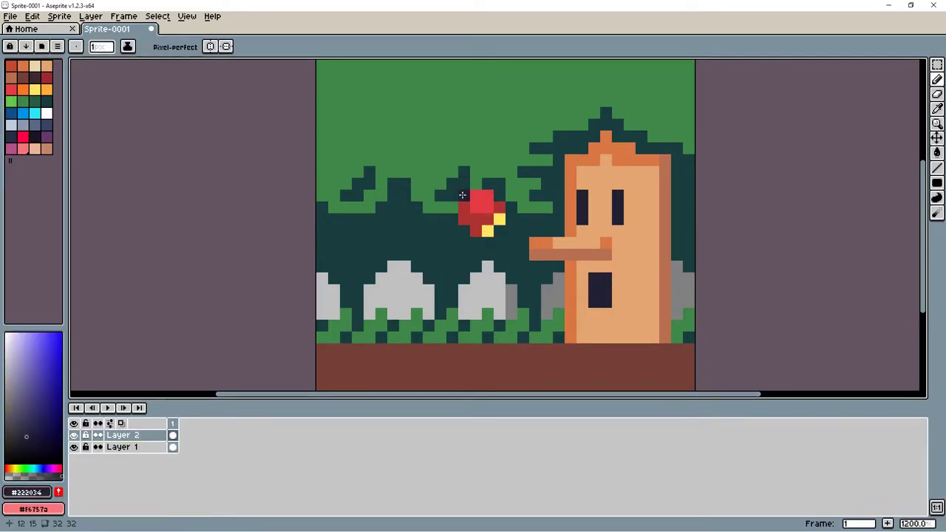
{"action": "left_click", "coordinate": [460, 206]}
{"action": "key", "text": "ctrl+z"}
{"action": "left_click", "coordinate": [452, 195]}
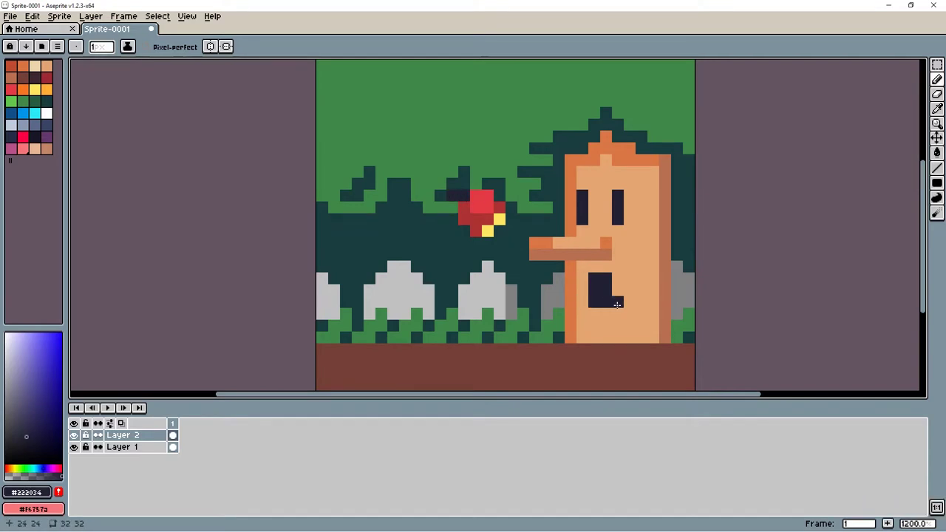
Draw one-pixel dark Idx-6 lines along the upper and lower edges of the ground on Layer 2.
{"action": "left_click_drag", "start_coordinate": [476, 301], "coordinate": [466, 275]}
{"action": "left_click", "coordinate": [23, 77]}
{"action": "left_click_drag", "start_coordinate": [311, 323], "coordinate": [677, 323]}
{"action": "left_click_drag", "start_coordinate": [678, 358], "coordinate": [308, 359]}
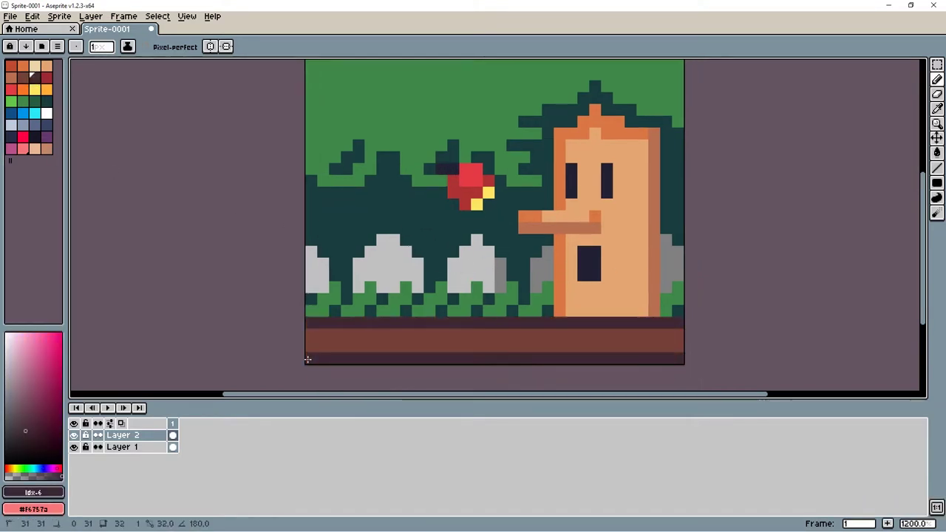
{"action": "left_click", "coordinate": [35, 76]}
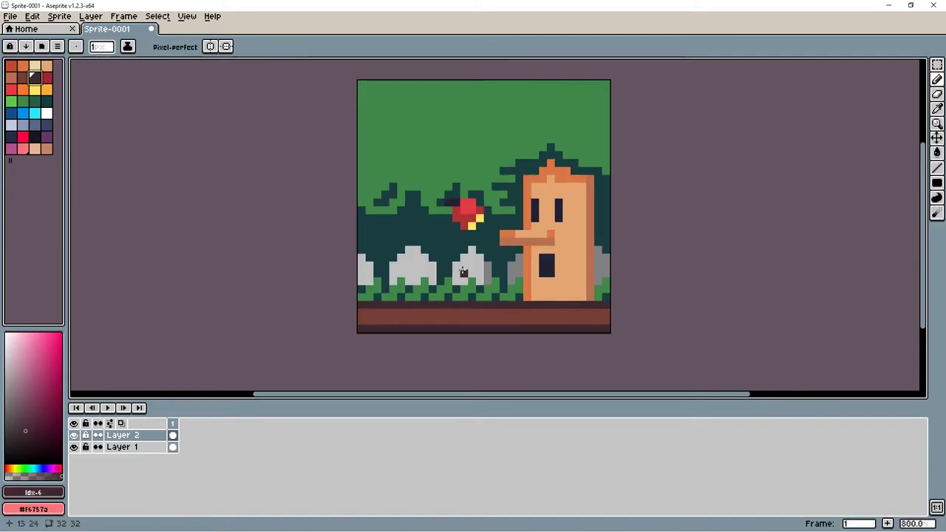
Try moving a 32 by 24 px part of the Layer 1 scene up 2 px.
{"action": "scroll", "coordinate": [341, 340], "scroll_direction": "down", "scroll_amount": 1}
{"action": "key", "text": "ctrl+z"}
{"action": "key", "text": "ctrl+z"}
{"action": "key", "text": "ctrl+z"}
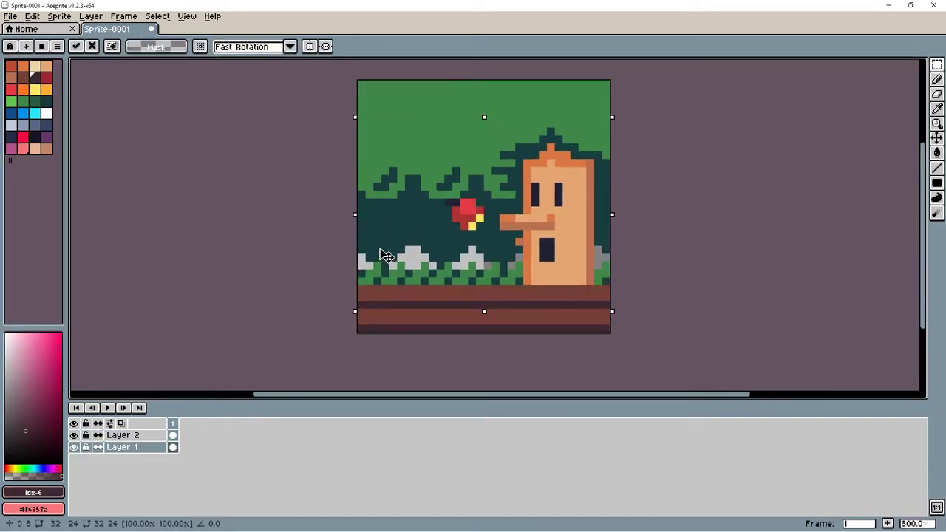
{"action": "key", "text": "ctrl+y"}
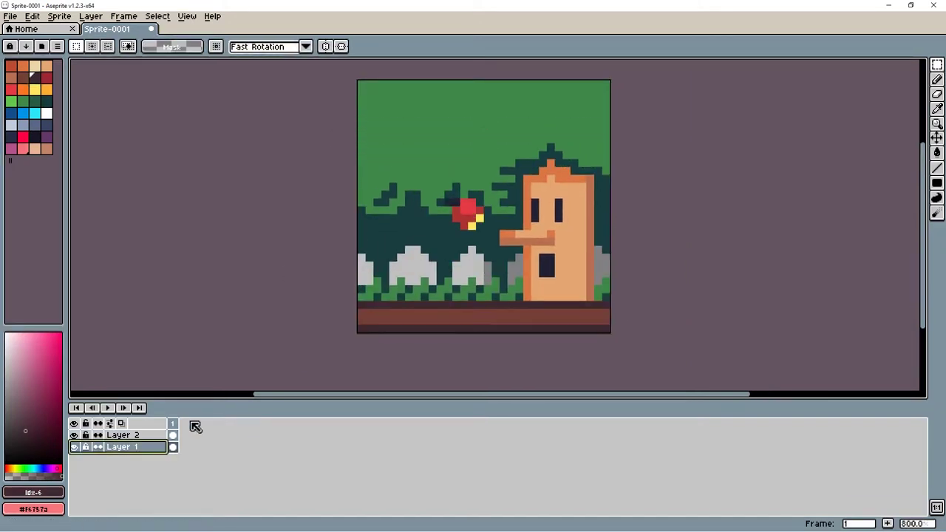
Hide Layer 2 and refill the grey mounds behind the grass on Layer 1 with slate blue Idx-23.
{"action": "left_click", "coordinate": [74, 436]}
{"action": "key", "text": "ctrl+y"}
{"action": "key", "text": "ctrl+z"}
{"action": "key", "text": "g"}
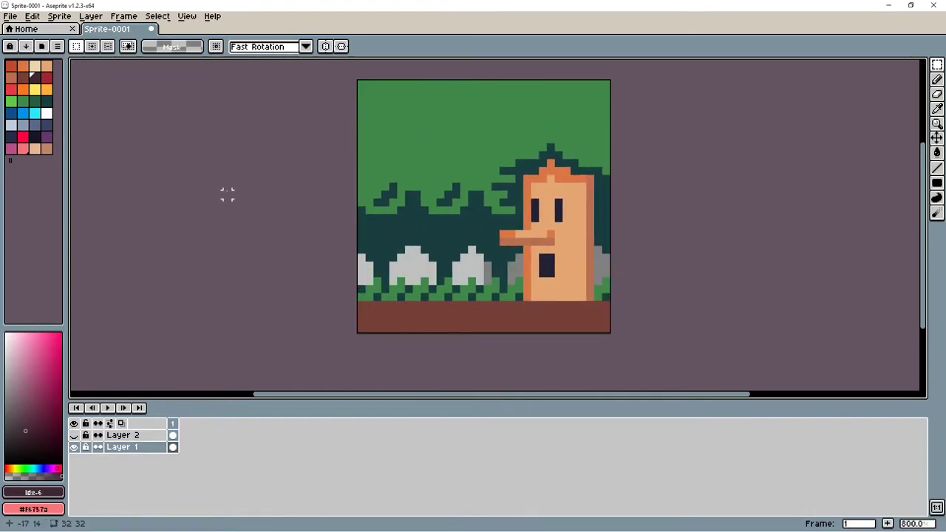
{"action": "left_click", "coordinate": [46, 100]}
{"action": "key", "text": "ctrl+y"}
{"action": "key", "text": "ctrl+y"}
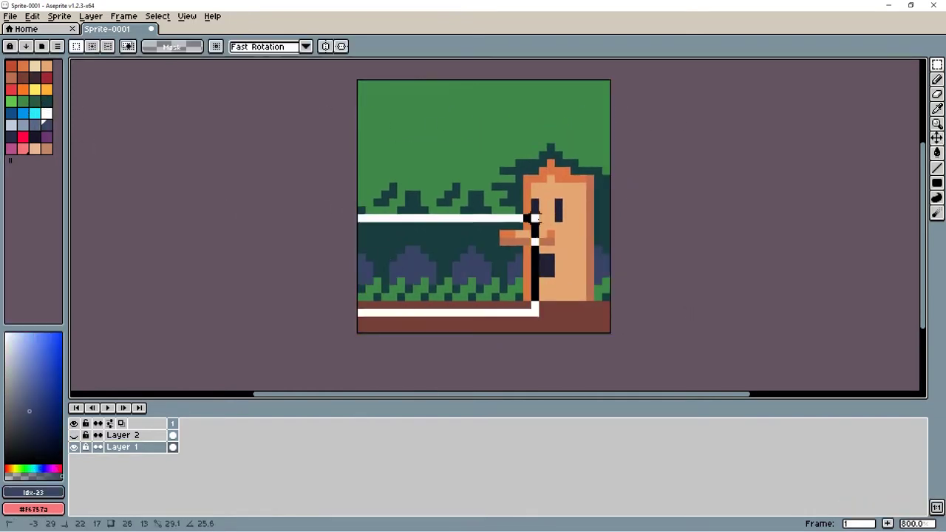
Shift the scene above the ground up 1 px on Layer 1 and fill the leftover gaps with ground brown #743f39 and background green.
{"action": "key", "text": "i"}
{"action": "key", "text": "ctrl+y"}
{"action": "key", "text": "ctrl+y"}
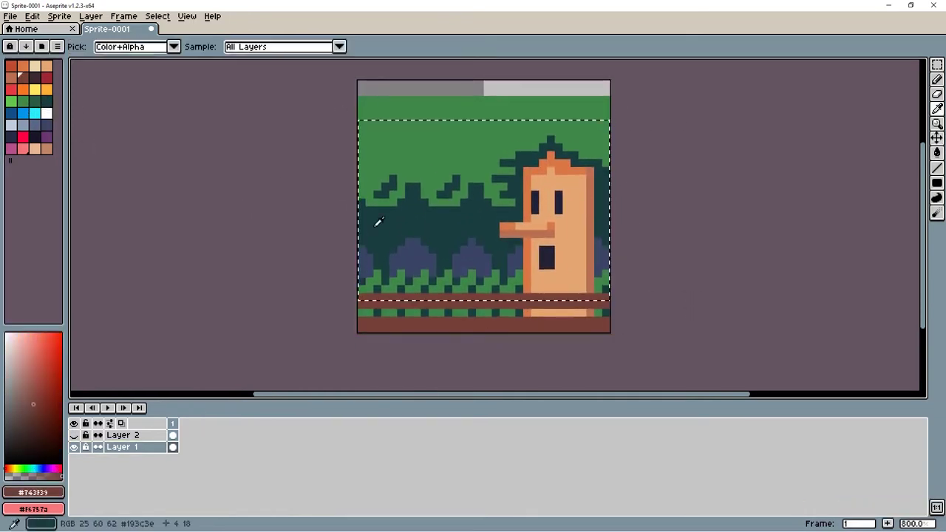
{"action": "key", "text": "g"}
{"action": "key", "text": "i"}
{"action": "key", "text": "b"}
{"action": "left_click_drag", "start_coordinate": [358, 312], "coordinate": [618, 310]}
{"action": "scroll", "coordinate": [619, 311], "scroll_direction": "up", "scroll_amount": 2}
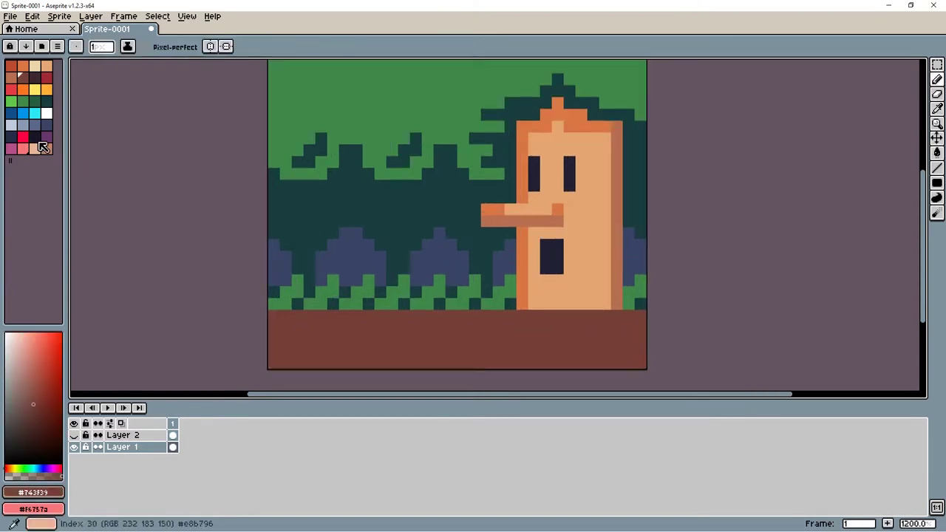
Draw dark Idx-6 lines along the ground's upper and lower edges on Layer 1 and show Layer 2 again.
{"action": "left_click_drag", "start_coordinate": [275, 316], "coordinate": [633, 317]}
{"action": "left_click_drag", "start_coordinate": [644, 362], "coordinate": [274, 360]}
{"action": "left_click", "coordinate": [74, 435]}
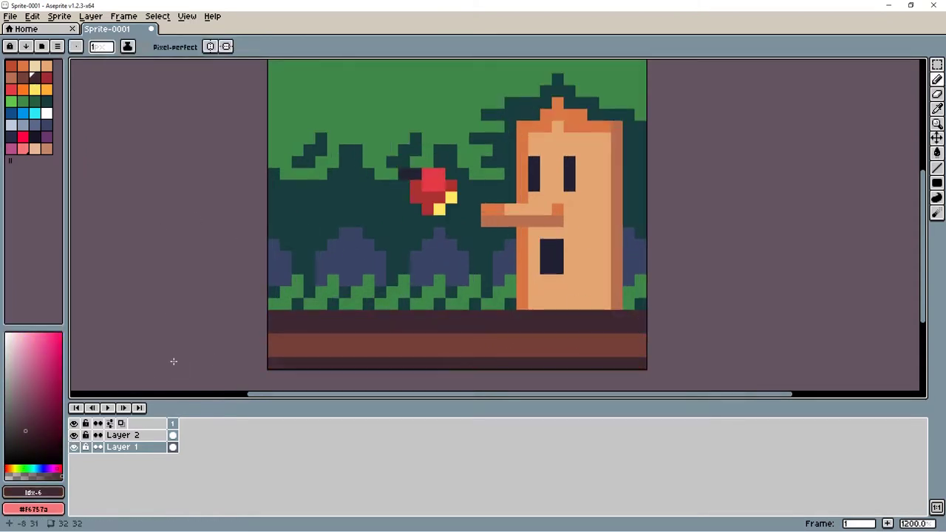
Remove the duplicate dark lines over the ground from Layer 2, keeping the red figure.
{"action": "key", "text": "m"}
{"action": "key", "text": "Delete"}
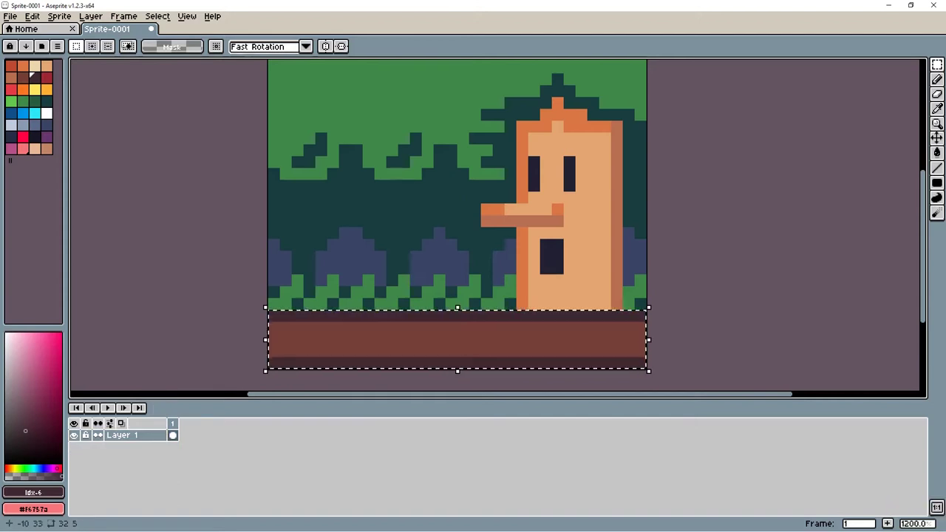
{"action": "key", "text": "ctrl+z"}
Paint jagged dark Idx-6 cracks in the ground on Layer 1 and copy the 10 by 3 px pattern along its whole width.
{"action": "key", "text": "b"}
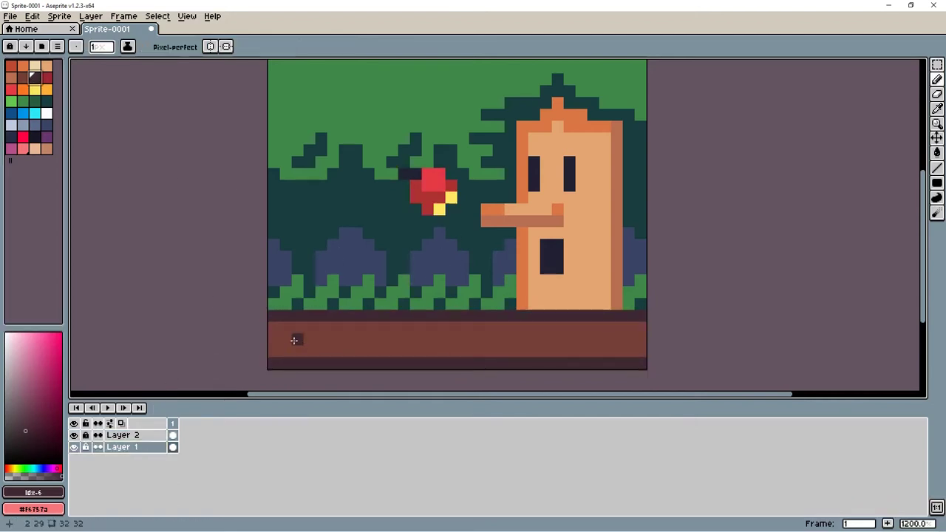
{"action": "key", "text": "m"}
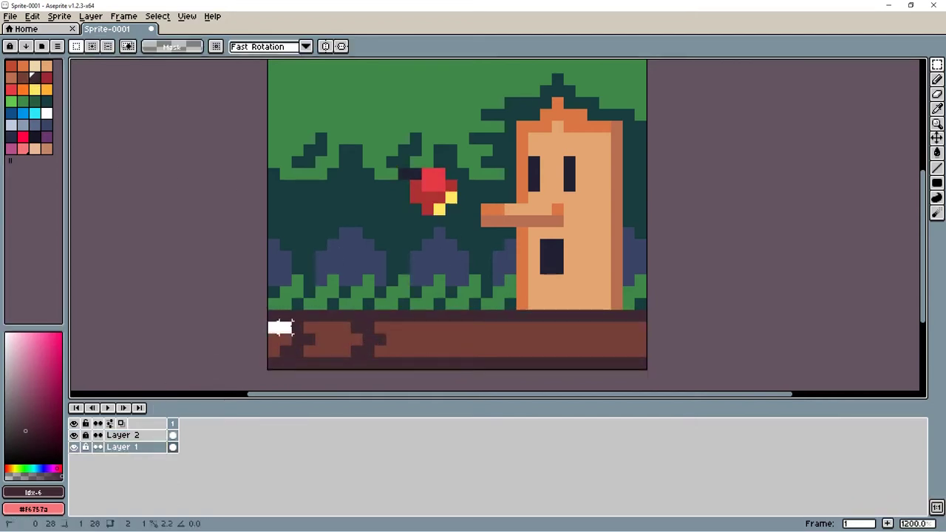
{"action": "left_click_drag", "start_coordinate": [267, 320], "coordinate": [388, 359]}
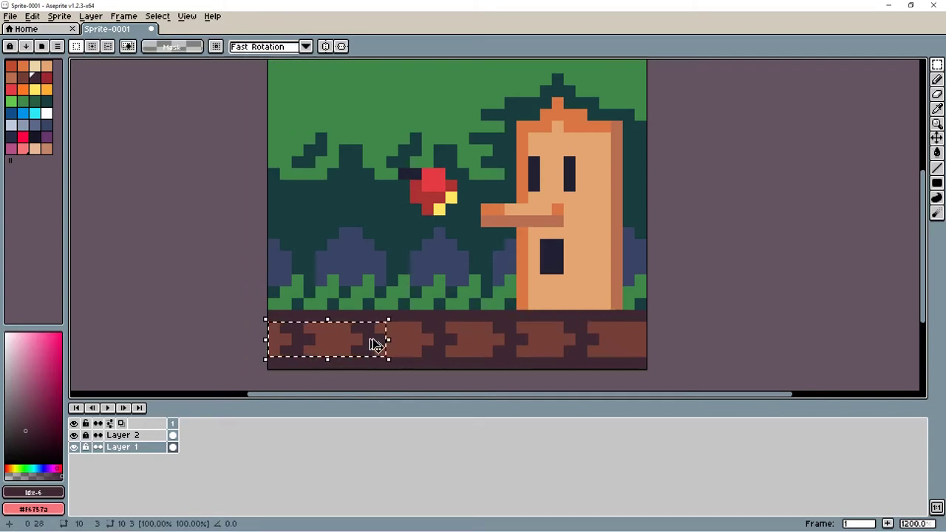
{"action": "left_click", "coordinate": [709, 278]}
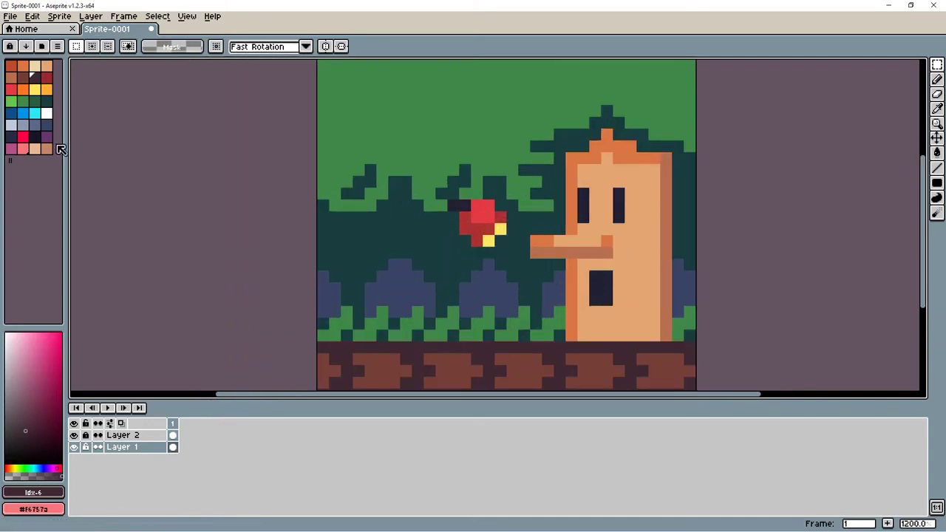
Paint a round pink Idx-29 body about 5 px wide on Layer 1, just above the ground on the scene's far side from the tree.
{"action": "left_click", "coordinate": [23, 148]}
{"action": "key", "text": "b"}
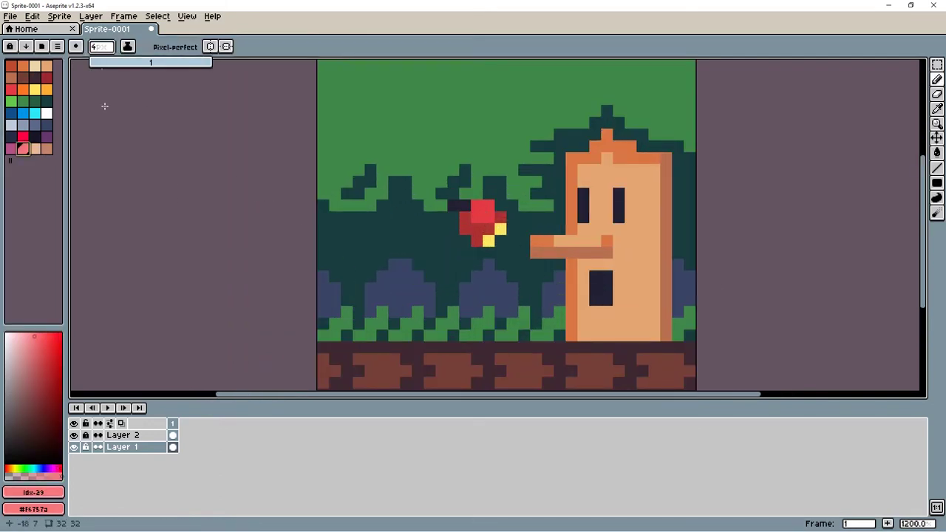
{"action": "left_click", "coordinate": [370, 300]}
{"action": "key", "text": "bracketleft"}
{"action": "key", "text": "bracketleft"}
{"action": "key", "text": "bracketleft"}
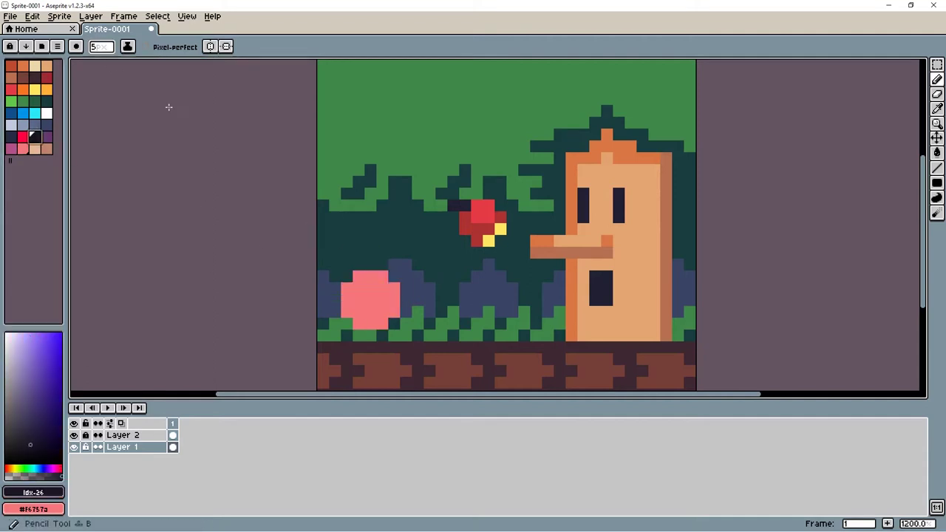
Give the pink body two dark Idx-26 eyes and red #ac3232 feet with a 1 px brush.
{"action": "key", "text": "minus"}
{"action": "key", "text": "minus"}
{"action": "key", "text": "minus"}
{"action": "key", "text": "minus"}
{"action": "left_click", "coordinate": [396, 335], "text": "alt"}
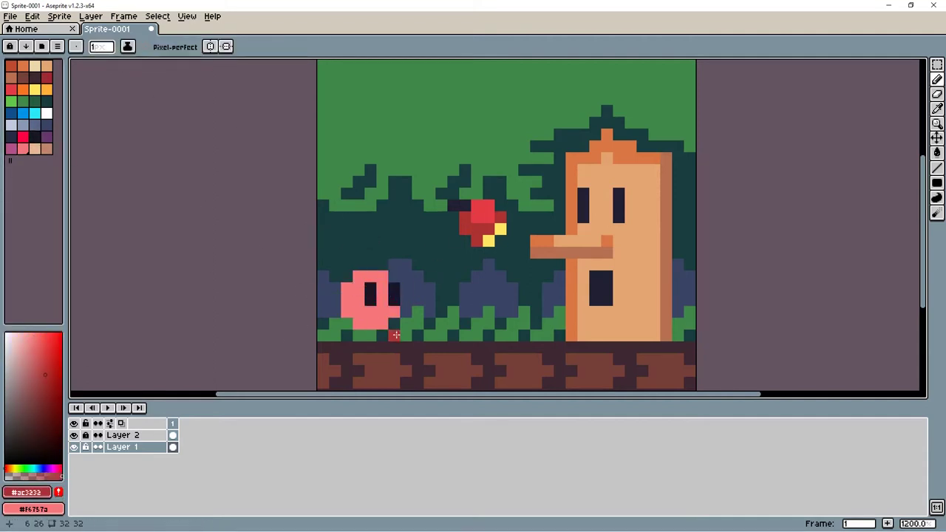
Add pink #f6757a arms to the round character and shade its underside with purple Idx-28.
{"action": "left_click", "coordinate": [346, 303], "text": "alt"}
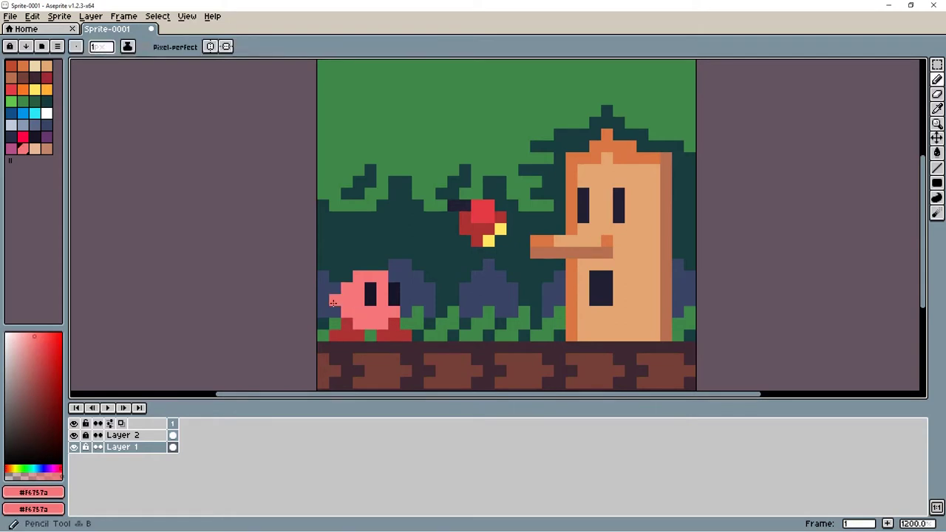
{"action": "left_click", "coordinate": [11, 149]}
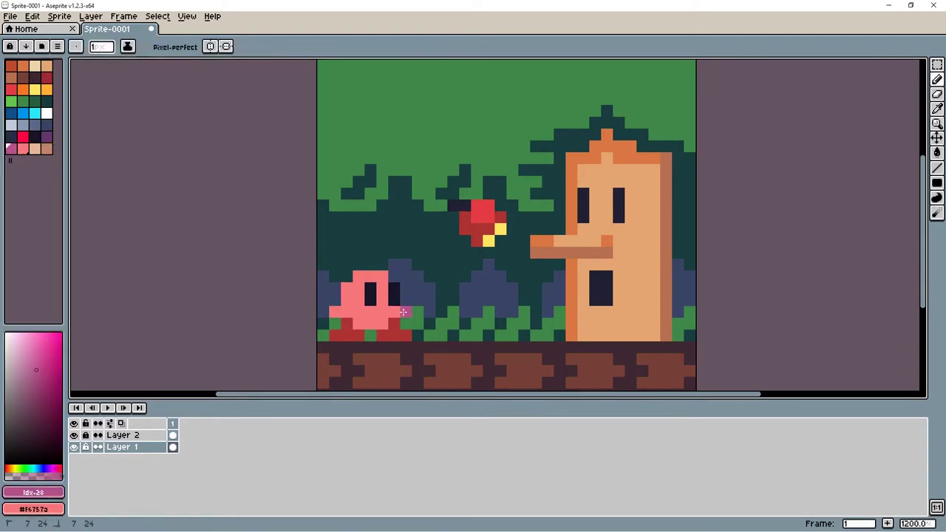
{"action": "left_click", "coordinate": [335, 302], "text": "alt"}
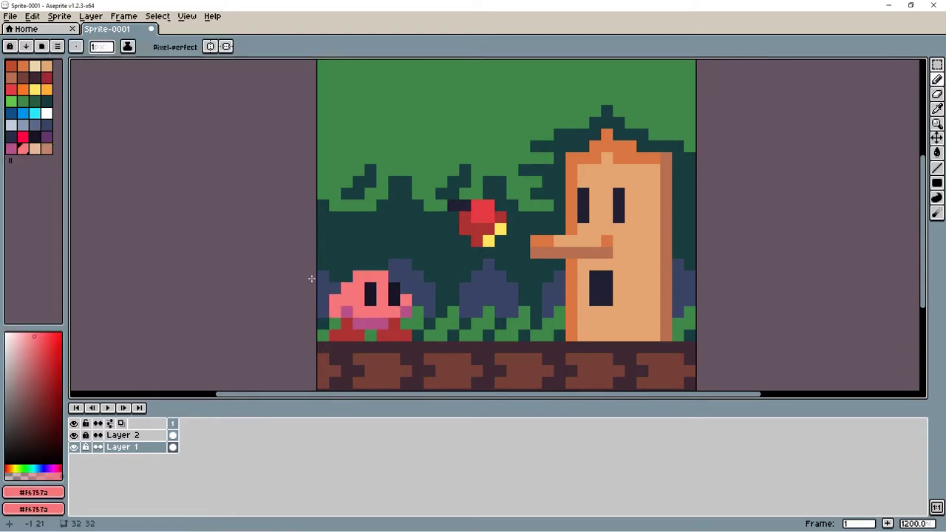
Paint a white Idx-19 highlight pixel at the top of each of the character's eyes.
{"action": "left_click", "coordinate": [47, 112]}
{"action": "left_click", "coordinate": [370, 288]}
{"action": "left_click", "coordinate": [393, 288]}
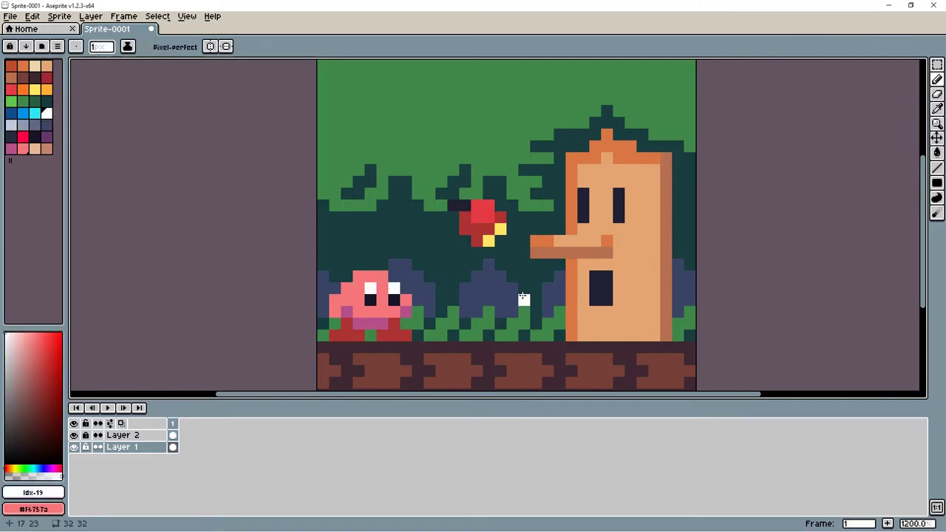
Undo the entire pink character drawing on Layer 1.
{"action": "scroll", "coordinate": [523, 298], "scroll_direction": "down", "scroll_amount": 1}
{"action": "scroll", "coordinate": [460, 285], "scroll_direction": "up", "scroll_amount": 1}
{"action": "left_click", "coordinate": [418, 304], "text": "alt"}
{"action": "key", "text": "ctrl+z"}
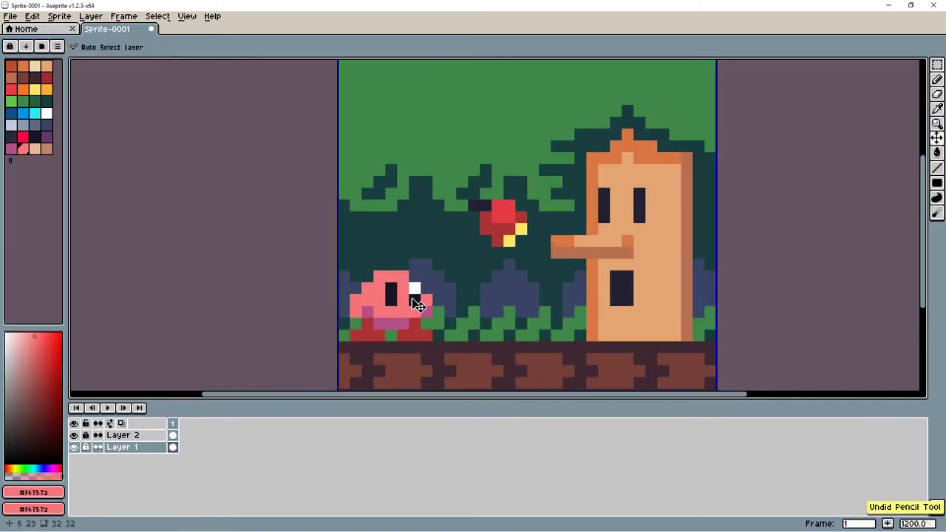
{"action": "key", "text": "ctrl+z"}
Add a new layer above Layer 2, clear the selection and stamp a round pink #f6757a body with a 6 px brush.
{"action": "right_click", "coordinate": [133, 434]}
{"action": "left_click", "coordinate": [176, 441]}
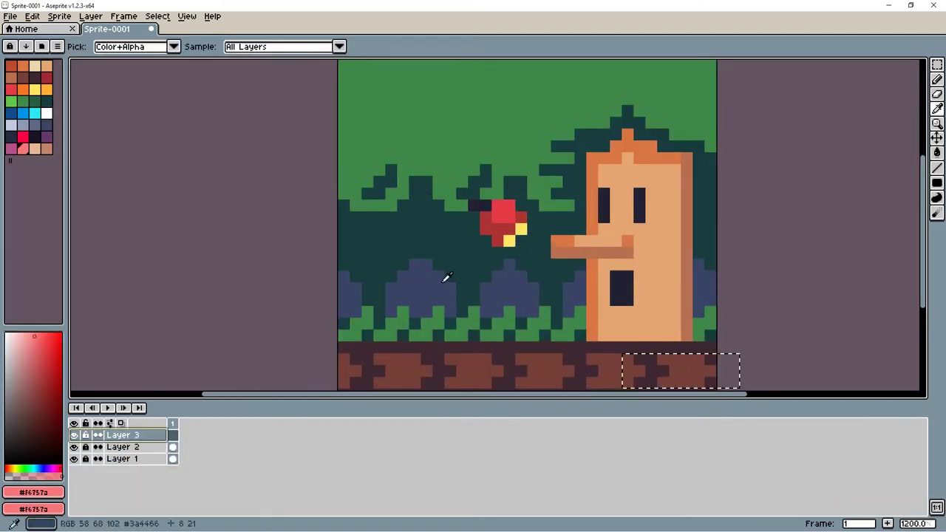
{"action": "key", "text": "b"}
{"action": "key", "text": "plus"}
{"action": "key", "text": "plus"}
{"action": "key", "text": "plus"}
{"action": "key", "text": "plus"}
{"action": "key", "text": "plus"}
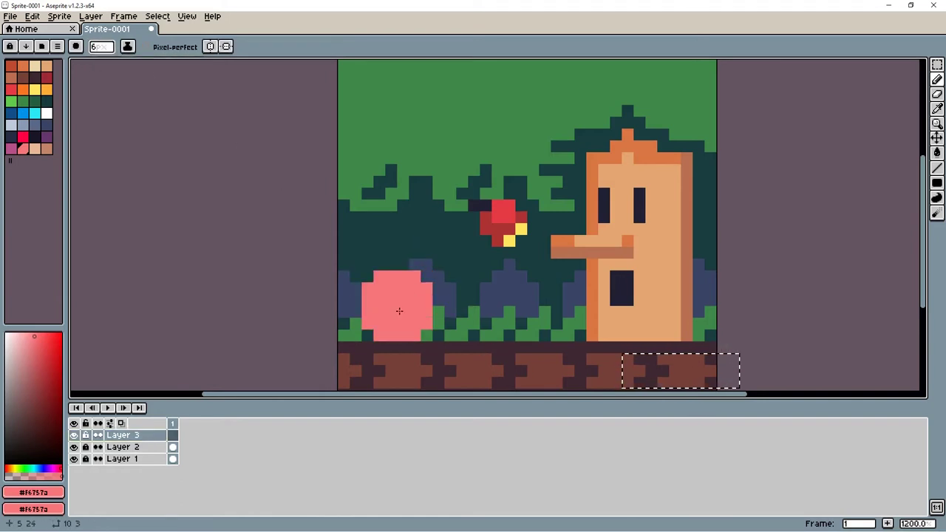
{"action": "key", "text": "ctrl+d"}
{"action": "left_click", "coordinate": [409, 305]}
Paint the character's open mouth in purple Idx-28 with a 1 px brush and extend a pink upper lip towards the tree.
{"action": "key", "text": "bracketright"}
{"action": "key", "text": "minus"}
{"action": "key", "text": "minus"}
{"action": "key", "text": "minus"}
{"action": "key", "text": "minus"}
{"action": "key", "text": "minus"}
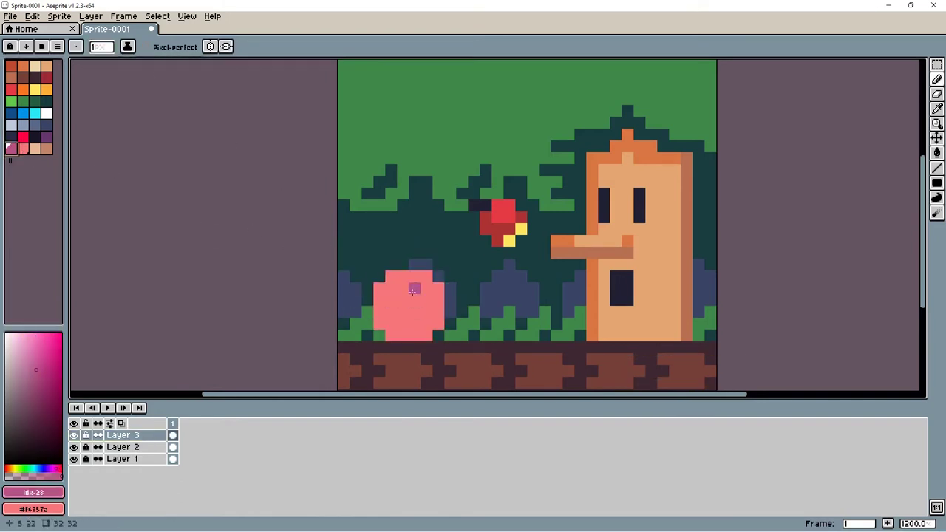
{"action": "left_click", "coordinate": [450, 306]}
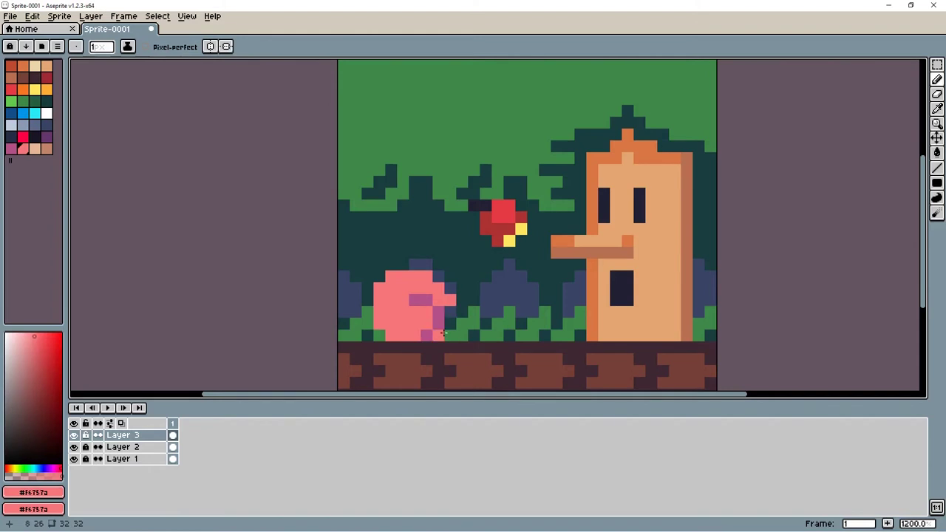
Move the pink character up 2 px on Layer 3 and reshape its protruding pink upper and lower lips.
{"action": "left_click_drag", "start_coordinate": [447, 333], "coordinate": [434, 318]}
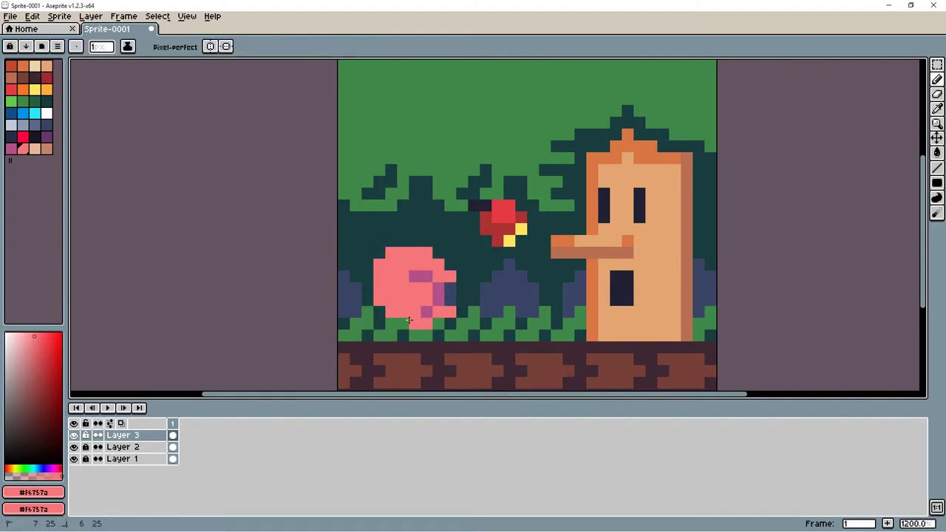
{"action": "key", "text": "e"}
{"action": "key", "text": "b"}
{"action": "left_click", "coordinate": [450, 264]}
{"action": "left_click", "coordinate": [521, 312]}
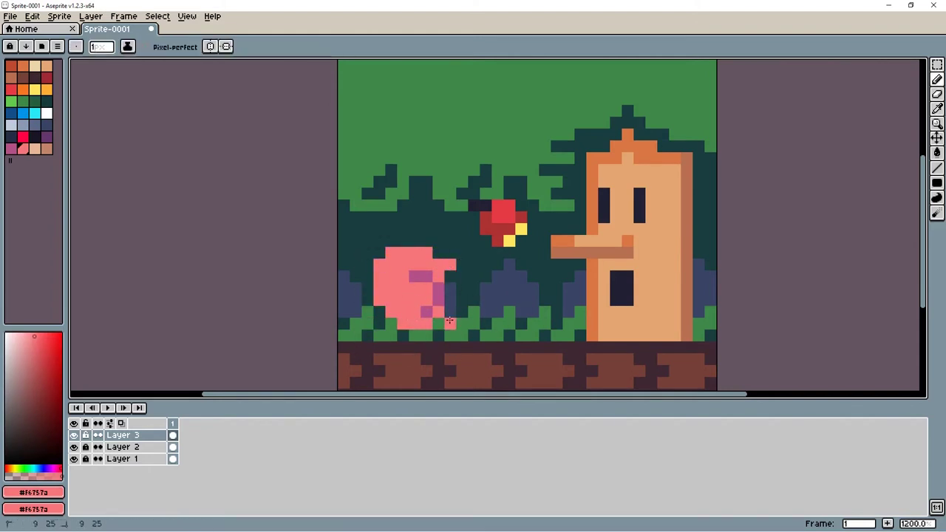
Paint a dark Idx-26 eye above the mouth and a pink arm with purple shading on the character's back.
{"action": "key", "text": "["}
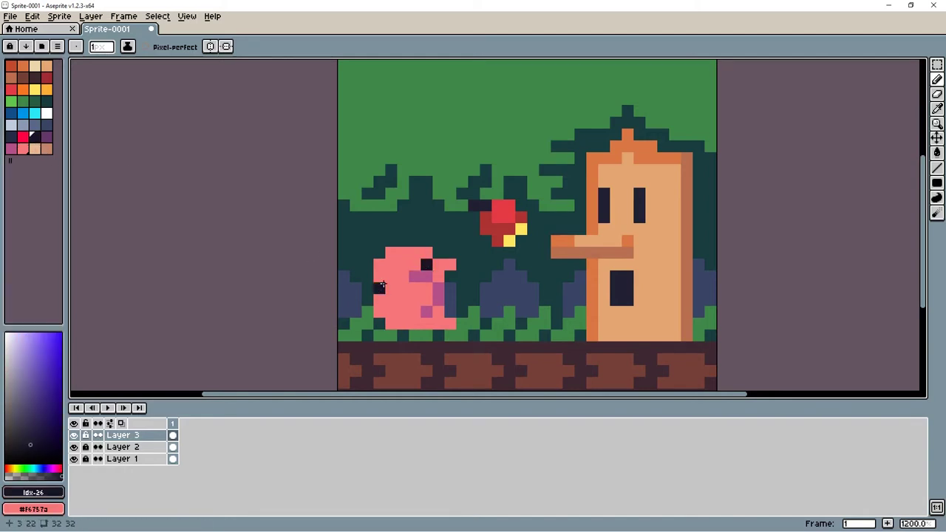
{"action": "left_click", "coordinate": [390, 298], "text": "alt"}
{"action": "left_click", "coordinate": [392, 281], "text": "alt"}
{"action": "left_click_drag", "start_coordinate": [367, 264], "coordinate": [368, 277]}
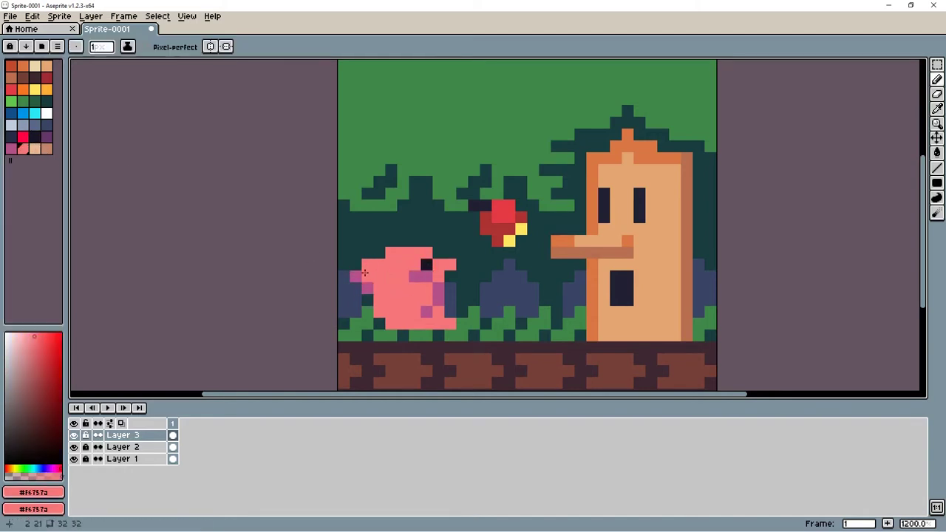
Paint two red #ac3232 feet beneath the pink character, using the colour of the small red figure.
{"action": "left_click", "coordinate": [485, 222], "text": "alt"}
{"action": "mouse_move", "coordinate": [403, 336]}
{"action": "left_mouse_down"}
{"action": "mouse_move", "coordinate": [449, 336]}
{"action": "mouse_move", "coordinate": [373, 336]}
{"action": "left_mouse_up"}
{"action": "left_click", "coordinate": [367, 323]}
{"action": "left_click_drag", "start_coordinate": [554, 313], "coordinate": [518, 289]}
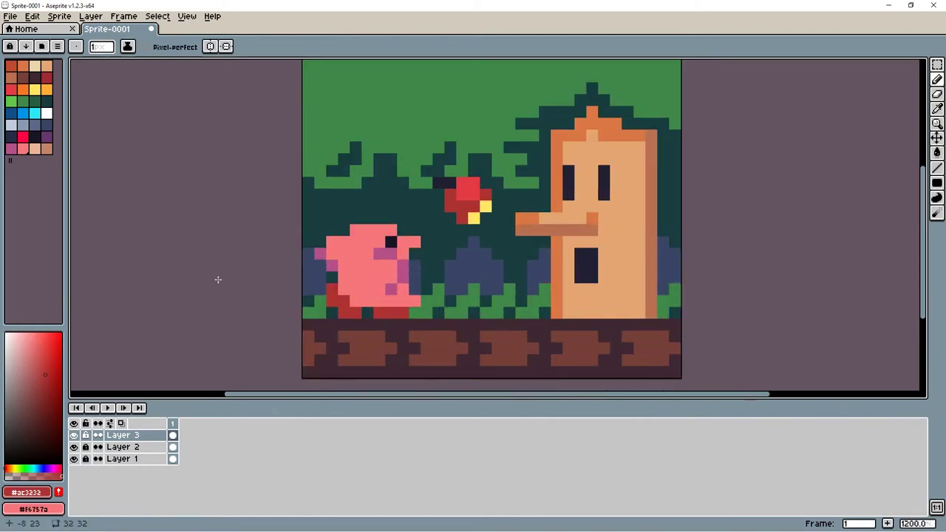
Paint light grey Idx-20 air streaks with #8b9bb4 shading in front of the character's mouth, beneath the red figure.
{"action": "left_click", "coordinate": [11, 125]}
{"action": "mouse_move", "coordinate": [438, 253]}
{"action": "left_mouse_down"}
{"action": "mouse_move", "coordinate": [414, 254]}
{"action": "mouse_move", "coordinate": [461, 242]}
{"action": "left_mouse_up"}
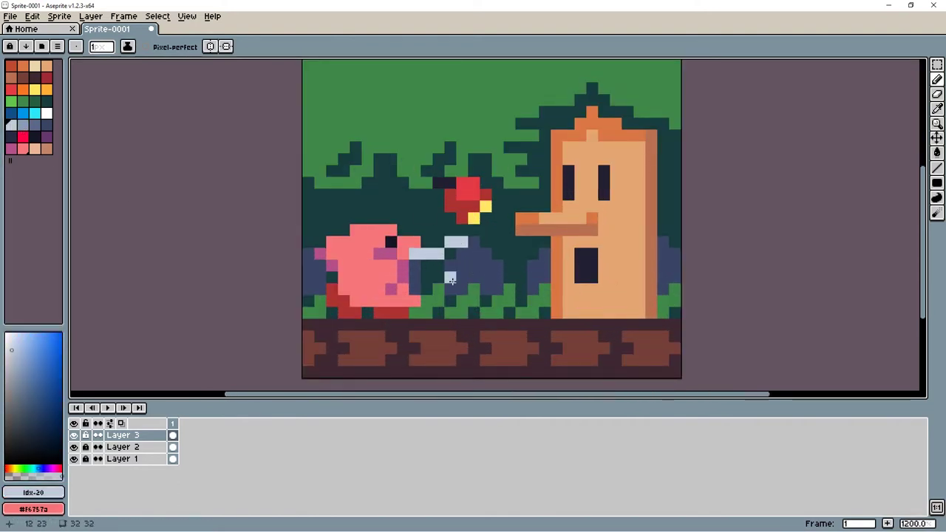
{"action": "left_click_drag", "start_coordinate": [414, 289], "coordinate": [449, 301]}
{"action": "scroll", "coordinate": [461, 264], "scroll_direction": "down", "scroll_amount": 1}
{"action": "mouse_move", "coordinate": [476, 265]}
{"action": "left_mouse_down"}
{"action": "mouse_move", "coordinate": [390, 248]}
{"action": "mouse_move", "coordinate": [409, 250]}
{"action": "mouse_move", "coordinate": [413, 283]}
{"action": "mouse_move", "coordinate": [388, 281]}
{"action": "mouse_move", "coordinate": [436, 263]}
{"action": "mouse_move", "coordinate": [458, 295]}
{"action": "left_mouse_up"}
{"action": "scroll", "coordinate": [436, 263], "scroll_direction": "up", "scroll_amount": 1}
{"action": "key", "text": "["}
{"action": "left_click", "coordinate": [407, 215]}
{"action": "scroll", "coordinate": [407, 215], "scroll_direction": "down", "scroll_amount": 3}
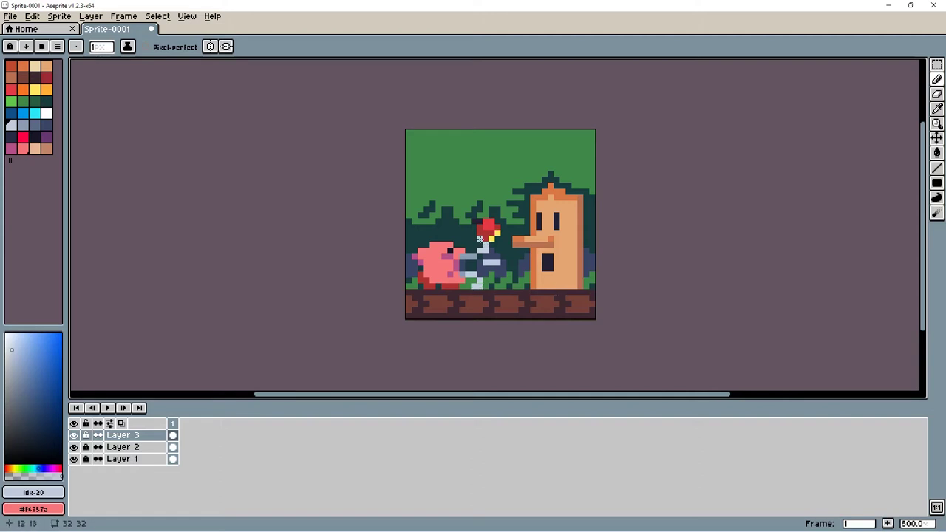
{"action": "left_click_drag", "start_coordinate": [493, 279], "coordinate": [504, 278]}
{"action": "scroll", "coordinate": [539, 249], "scroll_direction": "up", "scroll_amount": 1}
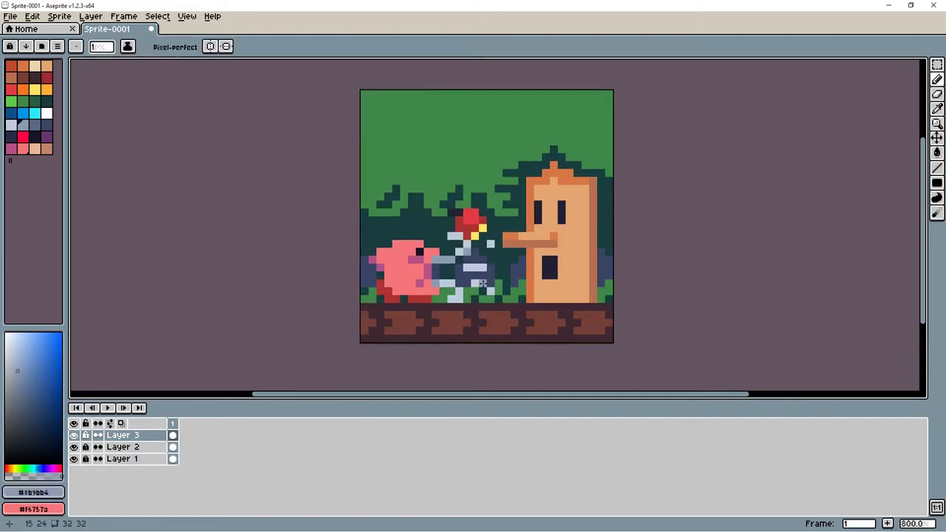
Add a white Idx-19 pixel above the character's eye and purple #b55088 pixels around its raised arm.
{"action": "key", "text": "9"}
{"action": "key", "text": "9"}
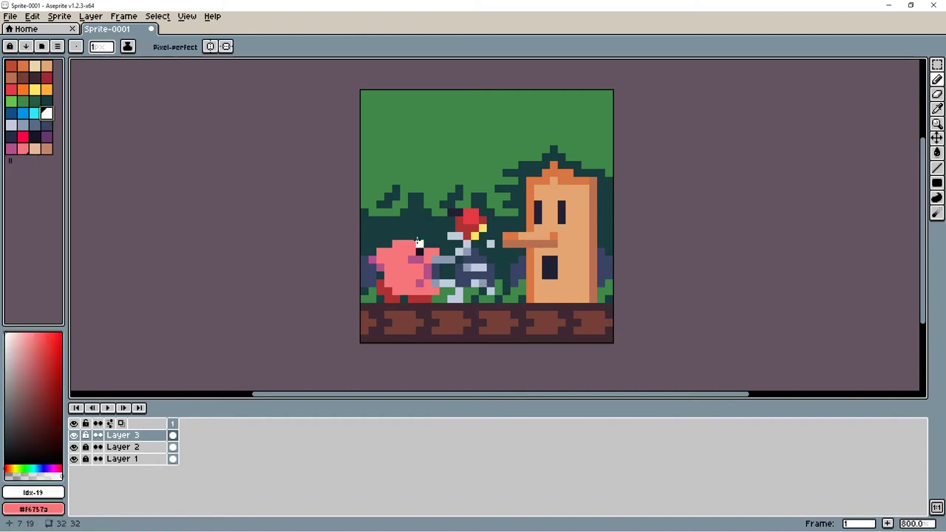
{"action": "left_click", "coordinate": [372, 257], "text": "alt"}
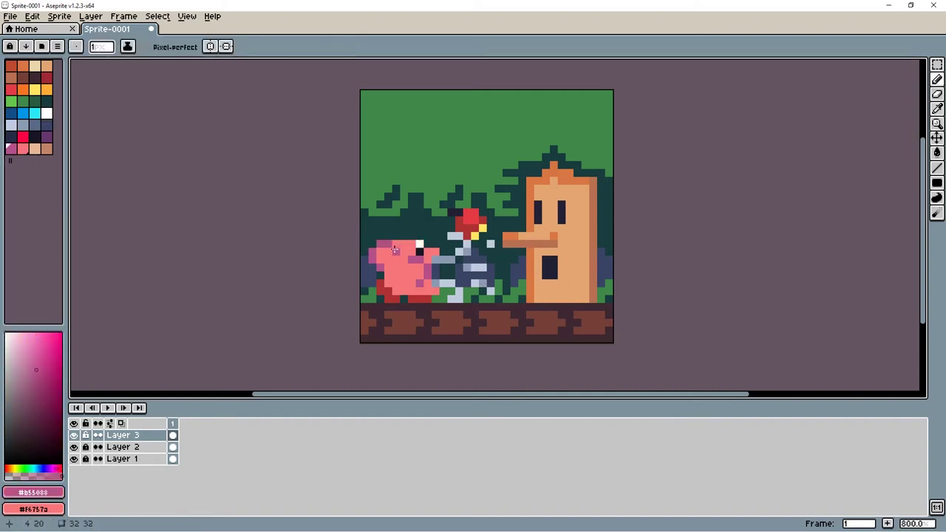
Stamp a bright green Idx-12 plus-shaped sparkle in the foliage above the pink character with a 3 px brush.
{"action": "left_click", "coordinate": [452, 157], "text": "alt"}
{"action": "key", "text": "plus"}
{"action": "key", "text": "plus"}
{"action": "left_click", "coordinate": [395, 141]}
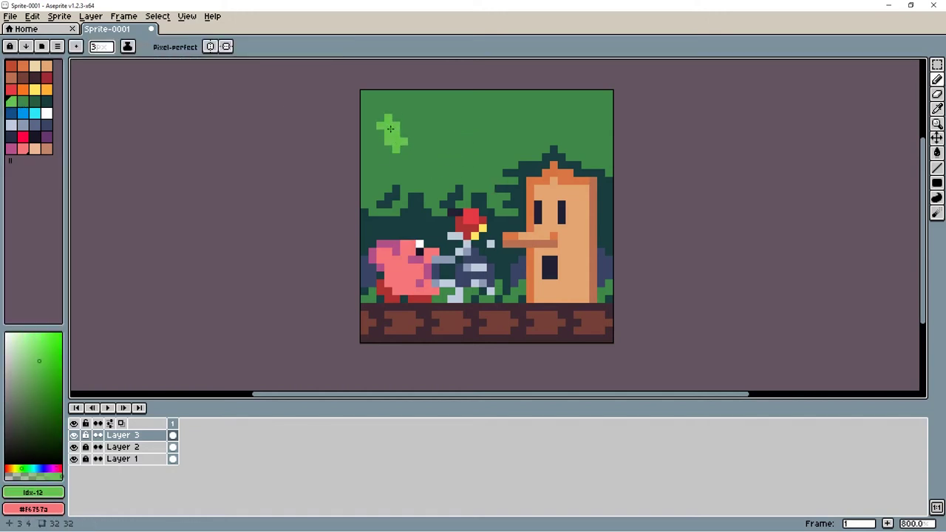
Paint dark green #193c3e spots around the green sparkle, plus a white Idx-19 sparkle centre and white squares.
{"action": "left_click", "coordinate": [407, 193], "text": "alt"}
{"action": "key", "text": "minus"}
{"action": "key", "text": "minus"}
{"action": "left_click", "coordinate": [415, 152]}
{"action": "key", "text": "ctrl+z"}
{"action": "left_click", "coordinate": [410, 163]}
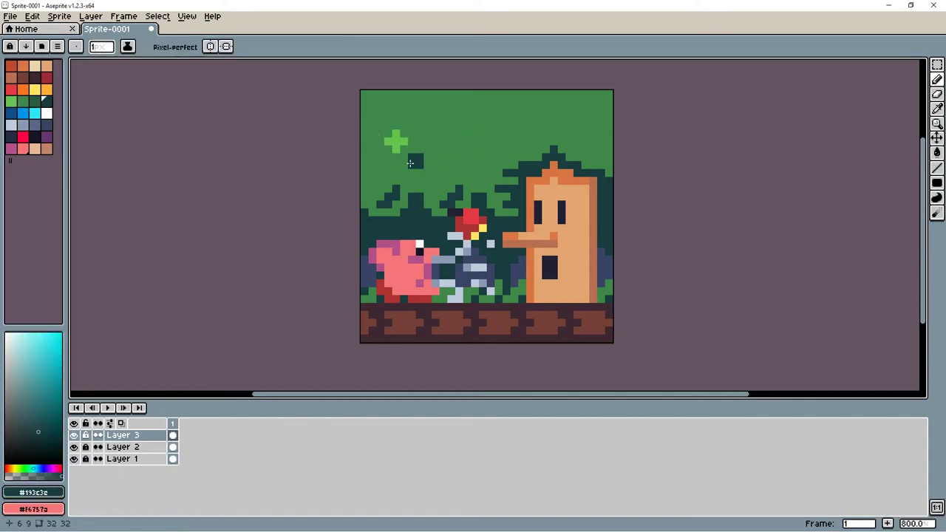
{"action": "left_click", "coordinate": [47, 113]}
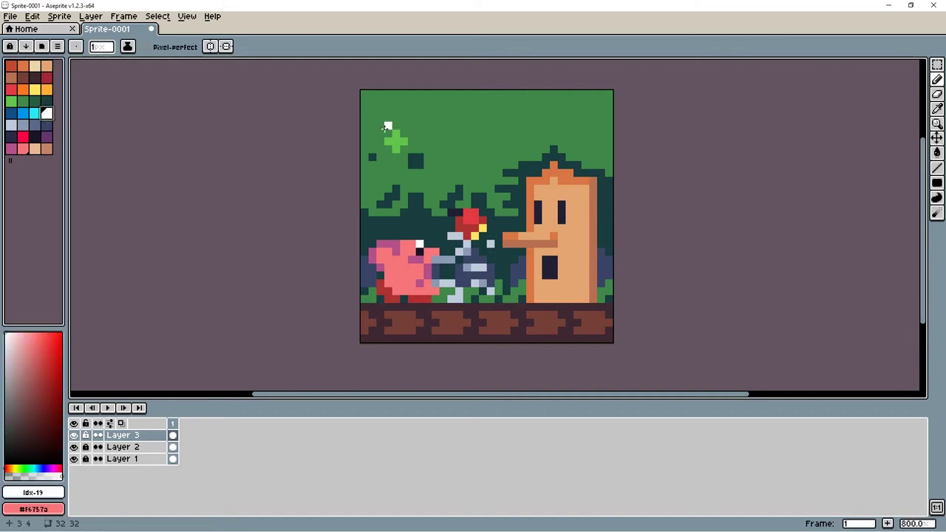
{"action": "left_click", "coordinate": [395, 138]}
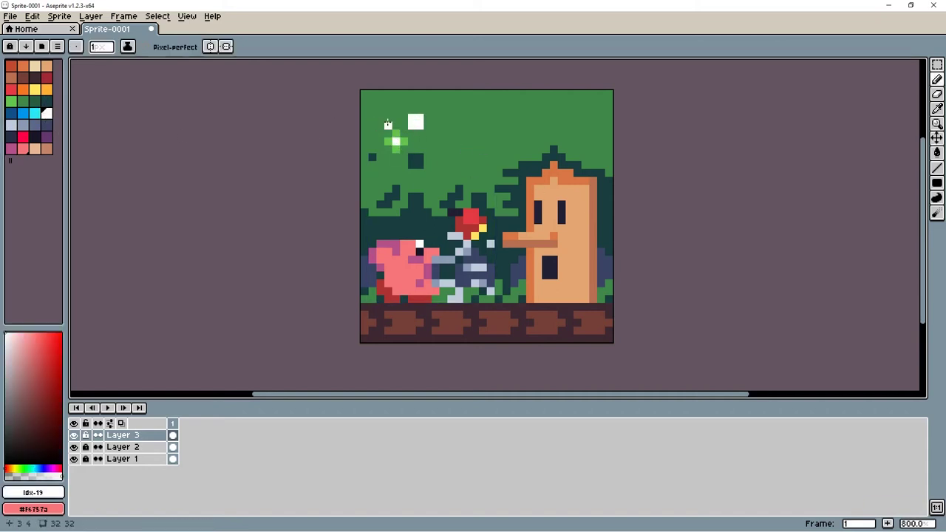
Copy the 11 by 7 px group of sparkle, spots and squares twice across the green foliage towards the tree.
{"action": "key", "text": "m"}
{"action": "mouse_move", "coordinate": [361, 113]}
{"action": "left_mouse_down"}
{"action": "mouse_move", "coordinate": [447, 166]}
{"action": "mouse_move", "coordinate": [531, 113]}
{"action": "mouse_move", "coordinate": [525, 107]}
{"action": "mouse_move", "coordinate": [612, 133]}
{"action": "mouse_move", "coordinate": [619, 147]}
{"action": "left_mouse_up"}
{"action": "key", "text": "Return"}
{"action": "key", "text": "ctrl+v"}
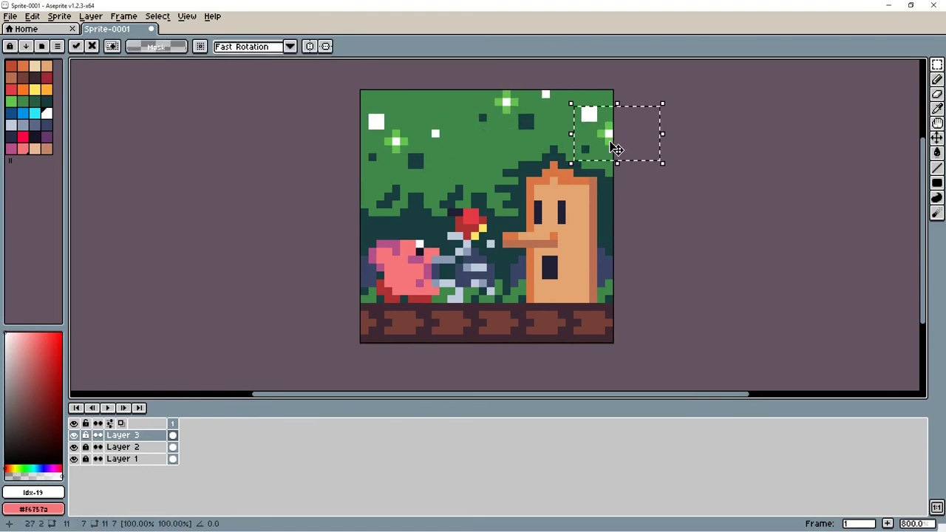
Paint an extra white #ffffff square in the empty foliage above the red figure.
{"action": "key", "text": "b"}
{"action": "left_click", "coordinate": [435, 133], "text": "alt"}
{"action": "left_click", "coordinate": [477, 159]}
Paint a jagged orange #d87644 bark edge down the tree trunk's shaded side and an orange line below its mouth.
{"action": "scroll", "coordinate": [591, 249], "scroll_direction": "down", "scroll_amount": 3}
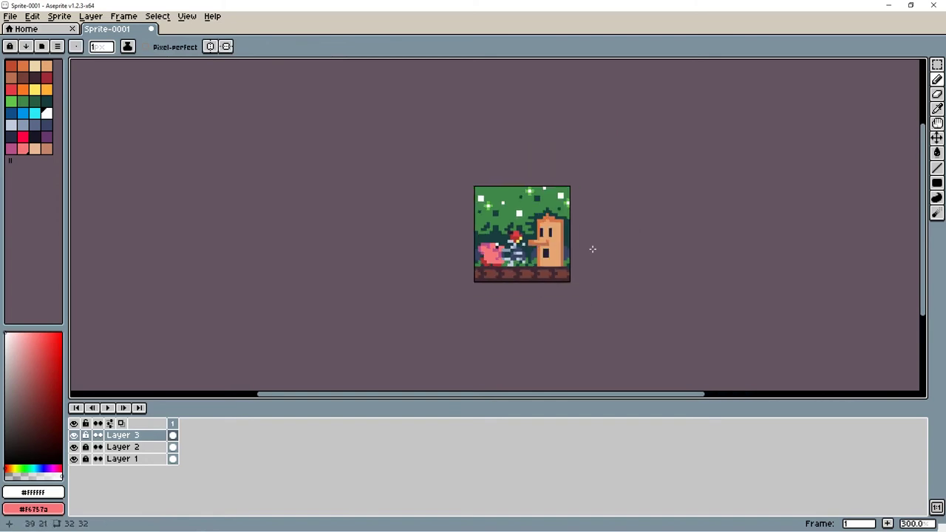
{"action": "scroll", "coordinate": [598, 221], "scroll_direction": "up", "scroll_amount": 3}
{"action": "left_click", "coordinate": [604, 215], "text": "alt"}
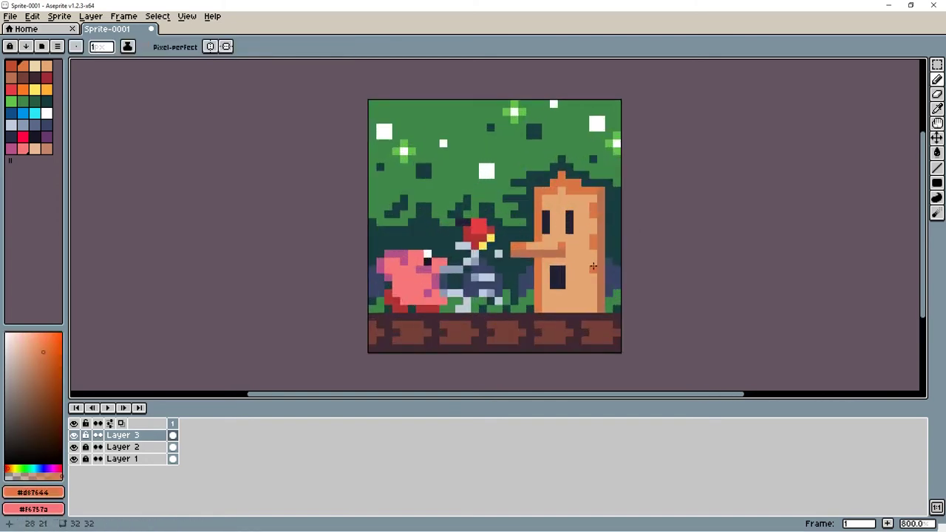
{"action": "scroll", "coordinate": [592, 272], "scroll_direction": "down", "scroll_amount": 3}
{"action": "scroll", "coordinate": [532, 279], "scroll_direction": "up", "scroll_amount": 3}
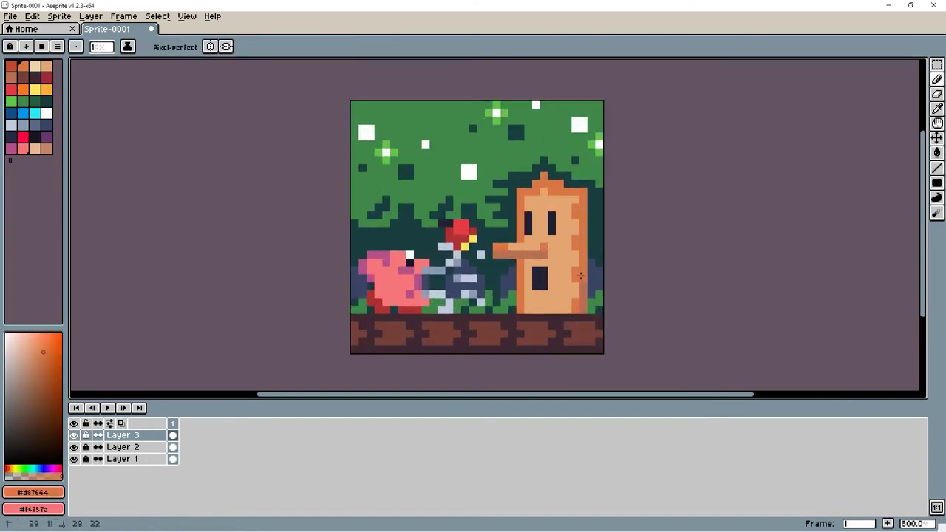
{"action": "scroll", "coordinate": [633, 270], "scroll_direction": "down", "scroll_amount": 2}
{"action": "scroll", "coordinate": [541, 303], "scroll_direction": "up", "scroll_amount": 3}
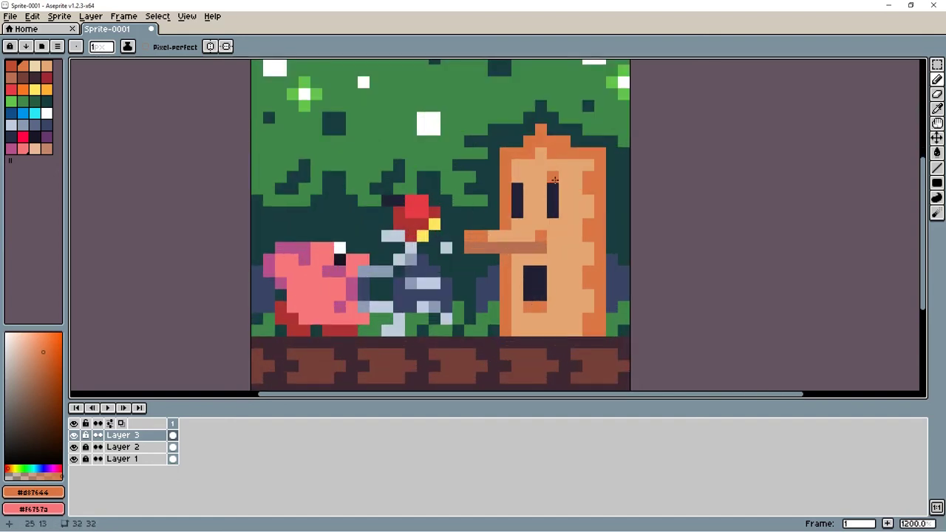
Touch up the tree's face with trunk colour #e4a672 and paint orange #d87644 pixels around the base of its nose.
{"action": "left_click", "coordinate": [541, 202], "text": "alt"}
{"action": "scroll", "coordinate": [521, 182], "scroll_direction": "down", "scroll_amount": 3}
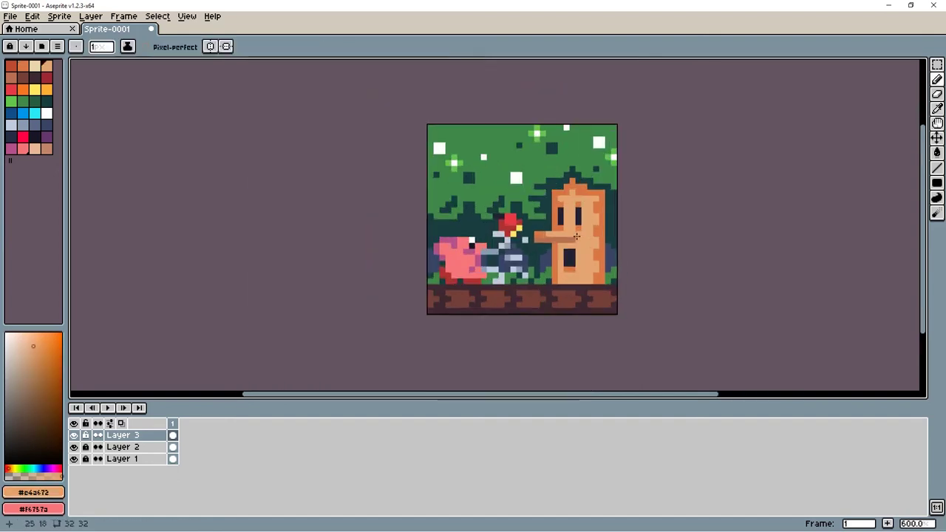
{"action": "scroll", "coordinate": [578, 221], "scroll_direction": "up", "scroll_amount": 3}
{"action": "scroll", "coordinate": [578, 221], "scroll_direction": "down", "scroll_amount": 1}
{"action": "scroll", "coordinate": [561, 214], "scroll_direction": "up", "scroll_amount": 1}
{"action": "left_click", "coordinate": [526, 200], "text": "alt"}
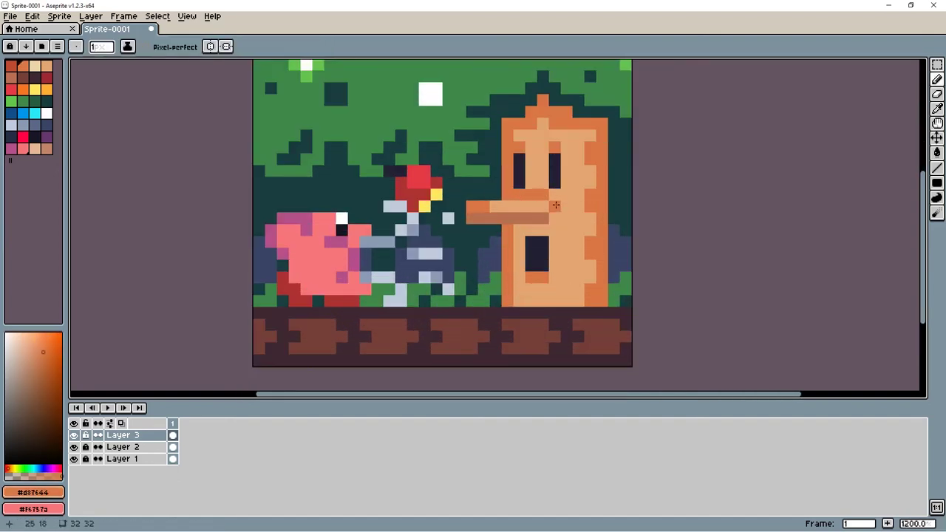
{"action": "scroll", "coordinate": [600, 278], "scroll_direction": "down", "scroll_amount": 2}
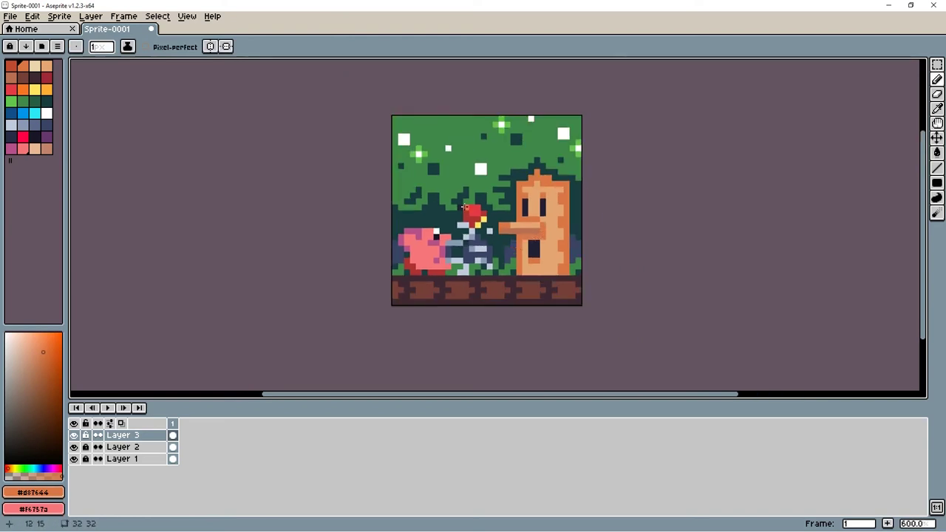
{"action": "scroll", "coordinate": [520, 235], "scroll_direction": "up", "scroll_amount": 1}
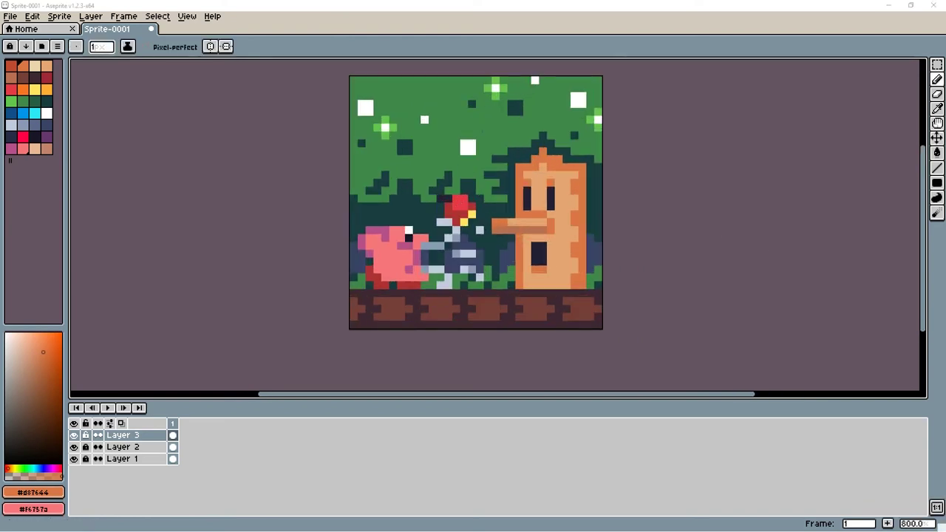